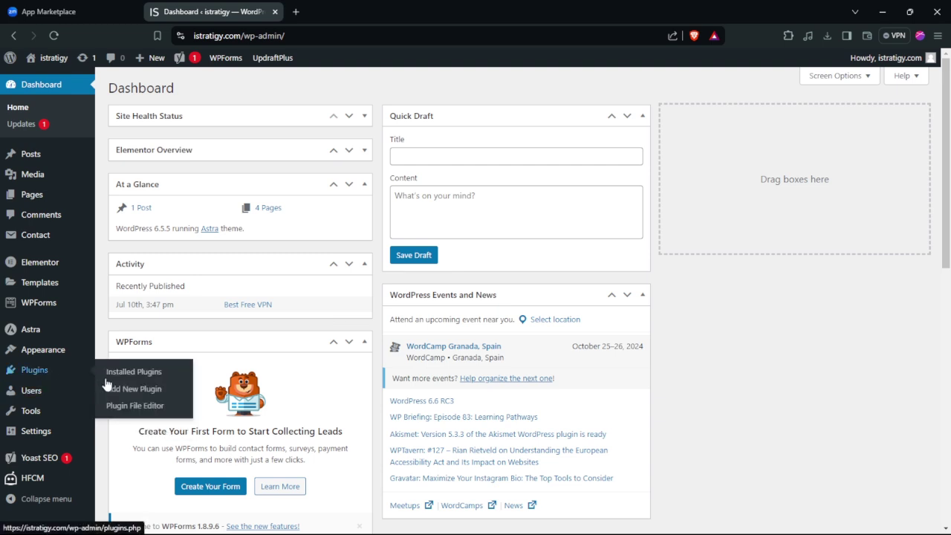
# Search the plugin directory for ZOOM, then install and activate Video Conferencing with Zoom
pyautogui.click(112, 390)
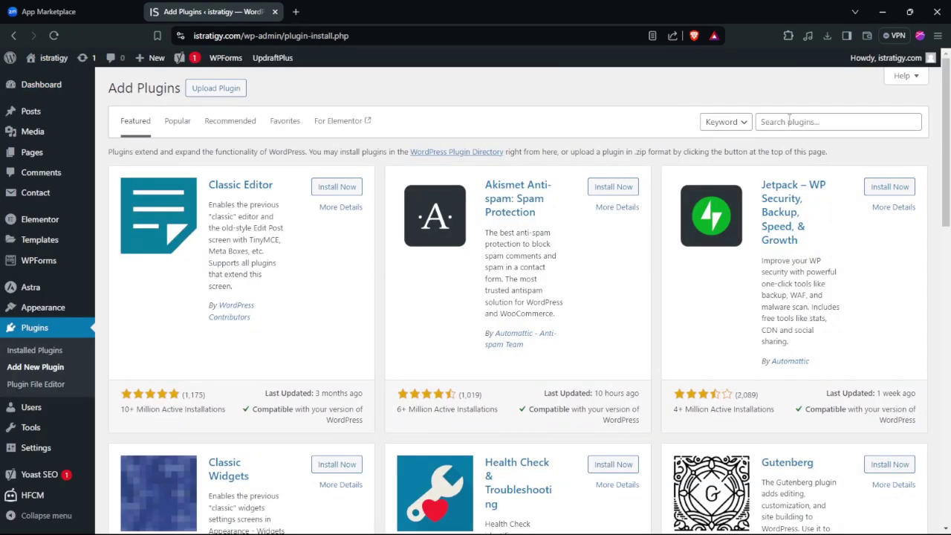
pyautogui.click(791, 121)
pyautogui.click(787, 111)
pyautogui.click(777, 121)
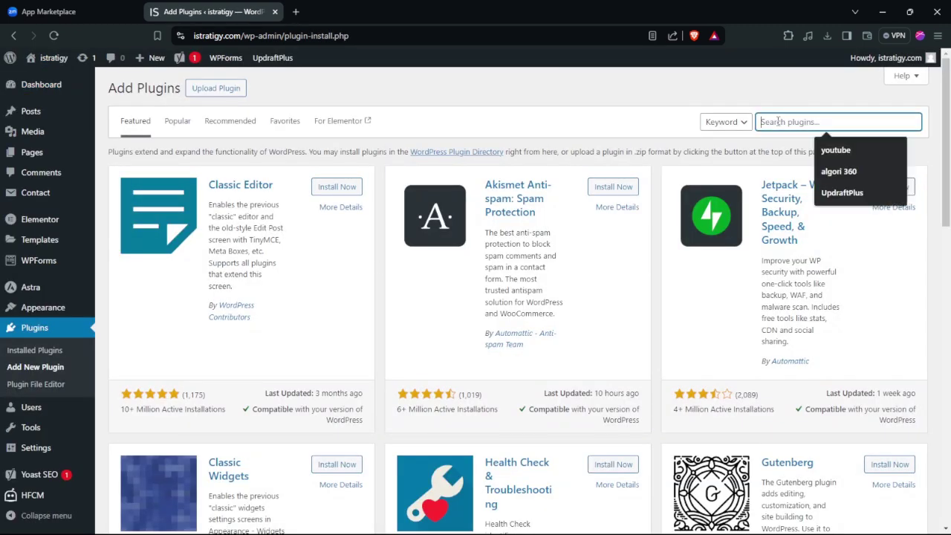
pyautogui.write('ZOO')
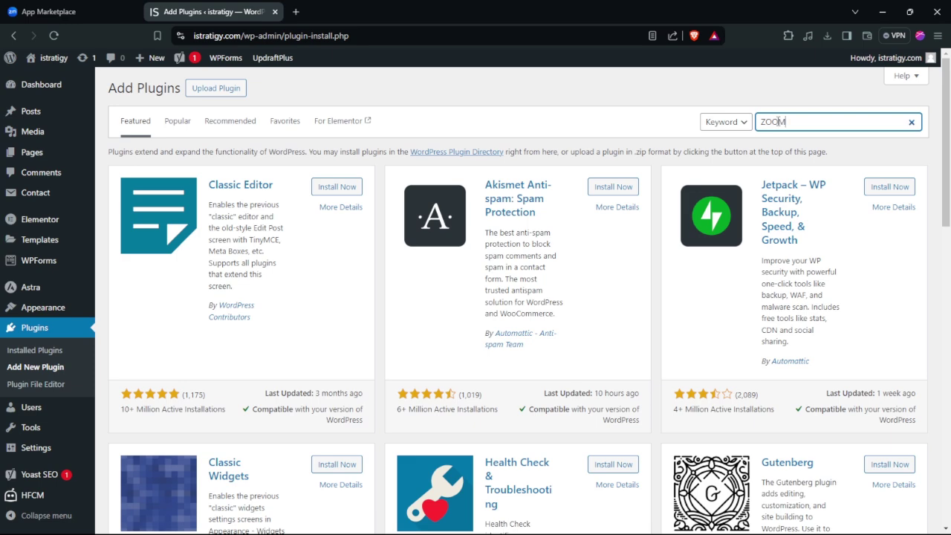
pyautogui.write('M')
pyautogui.press('Return')
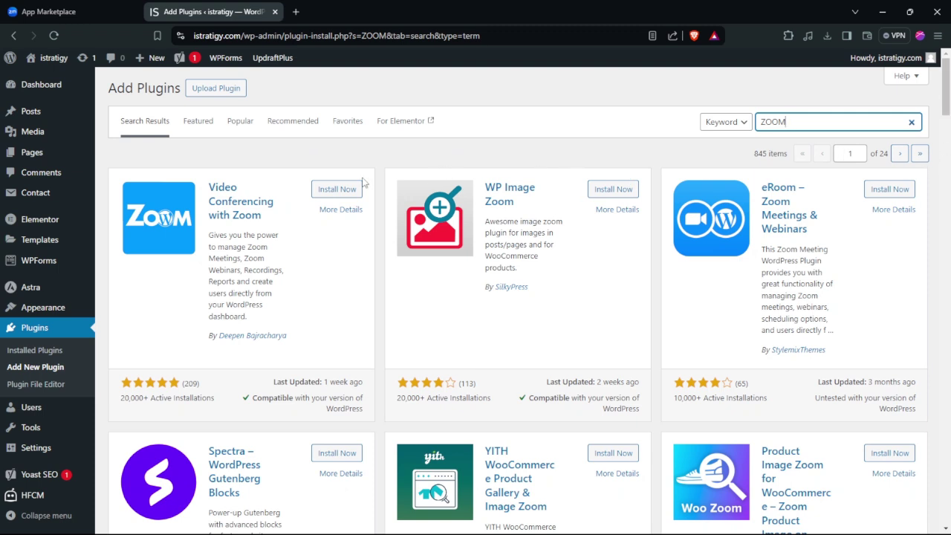
pyautogui.click(323, 193)
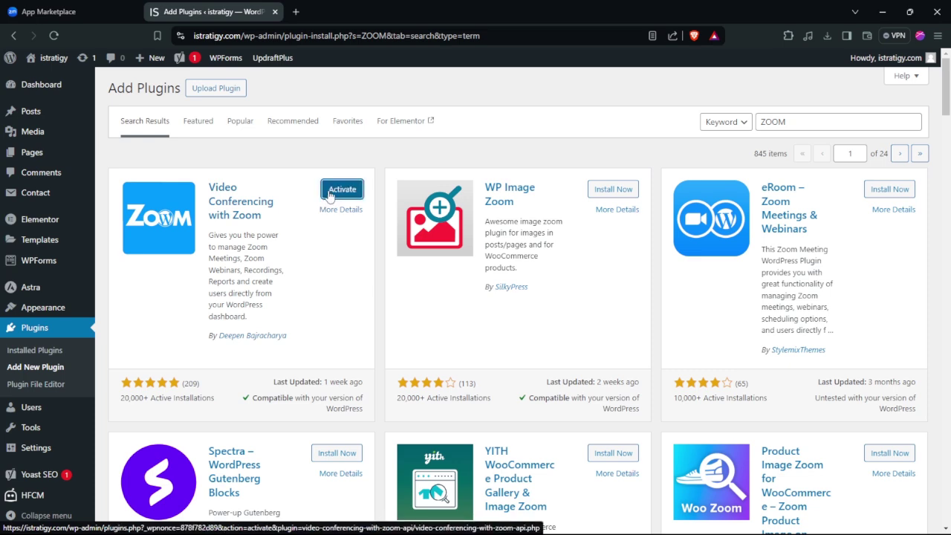
pyautogui.click(340, 190)
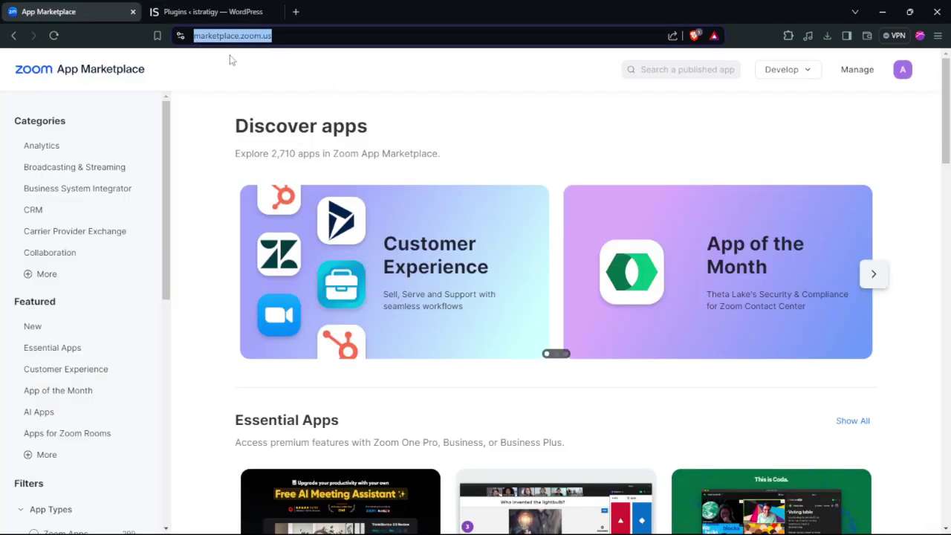
# Start building a new Server-to-Server OAuth app from the Develop menu
pyautogui.click(232, 60)
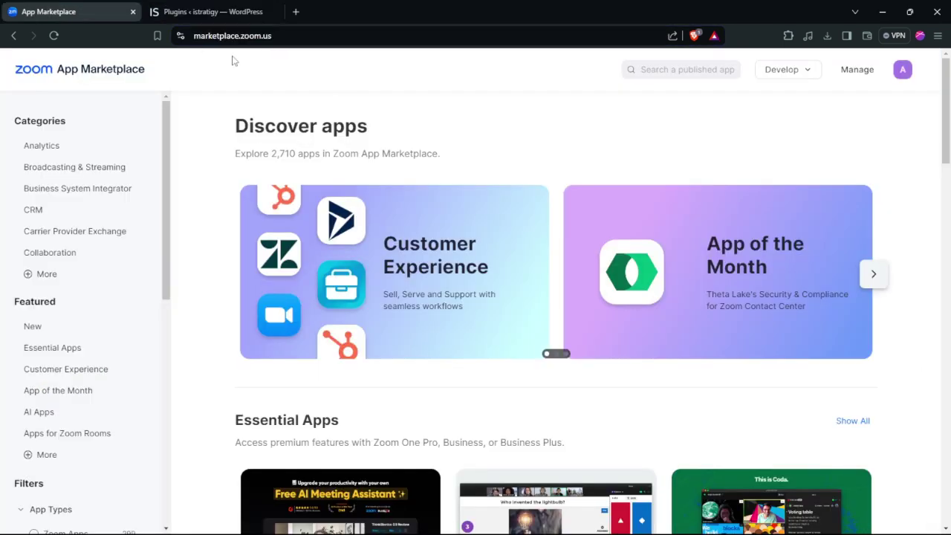
pyautogui.click(222, 31)
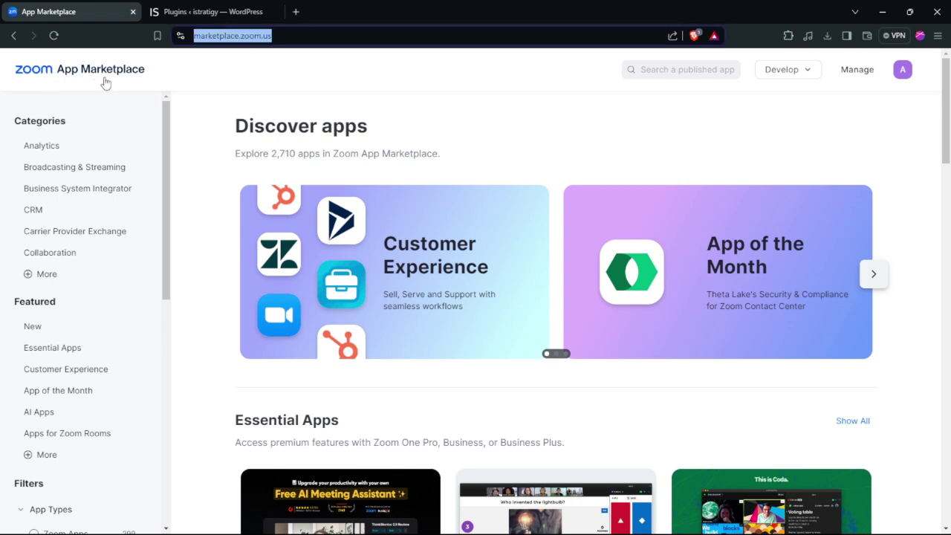
pyautogui.click(190, 74)
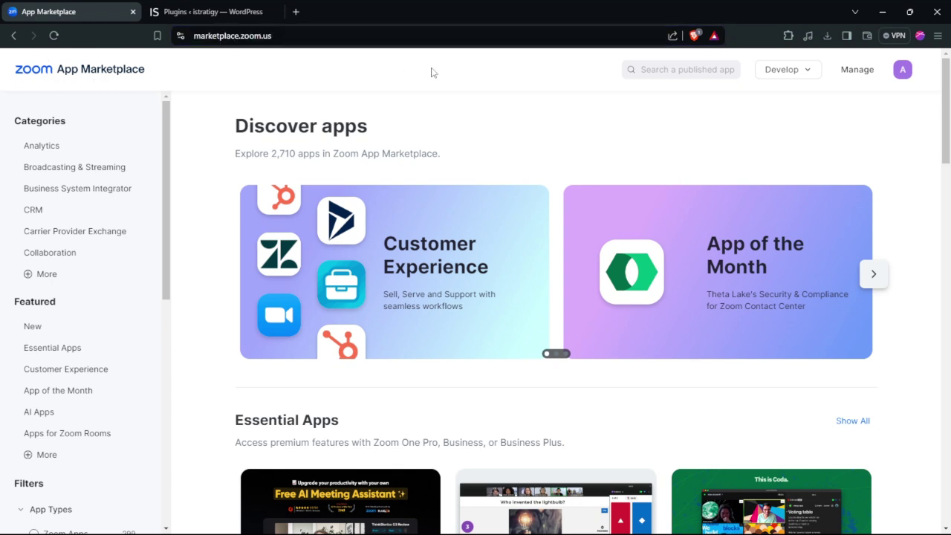
pyautogui.click(774, 72)
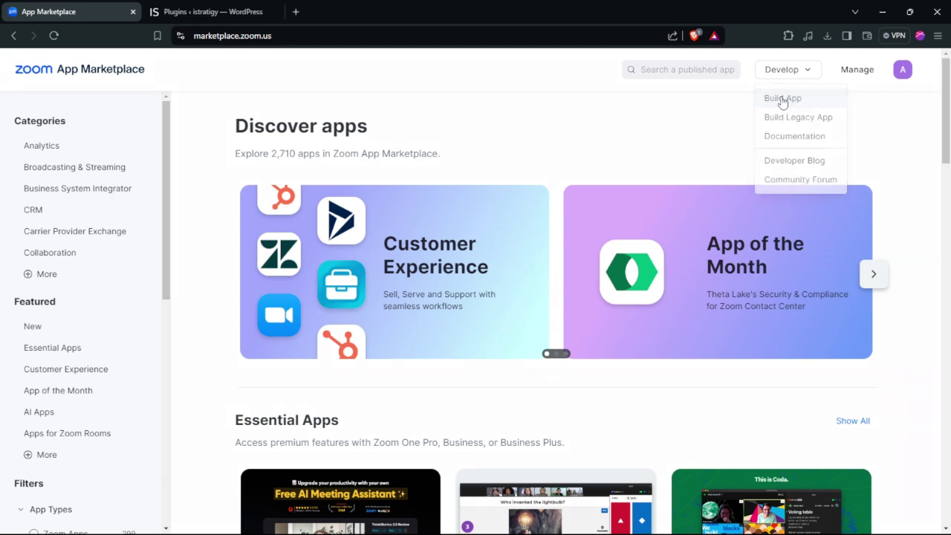
pyautogui.click(782, 100)
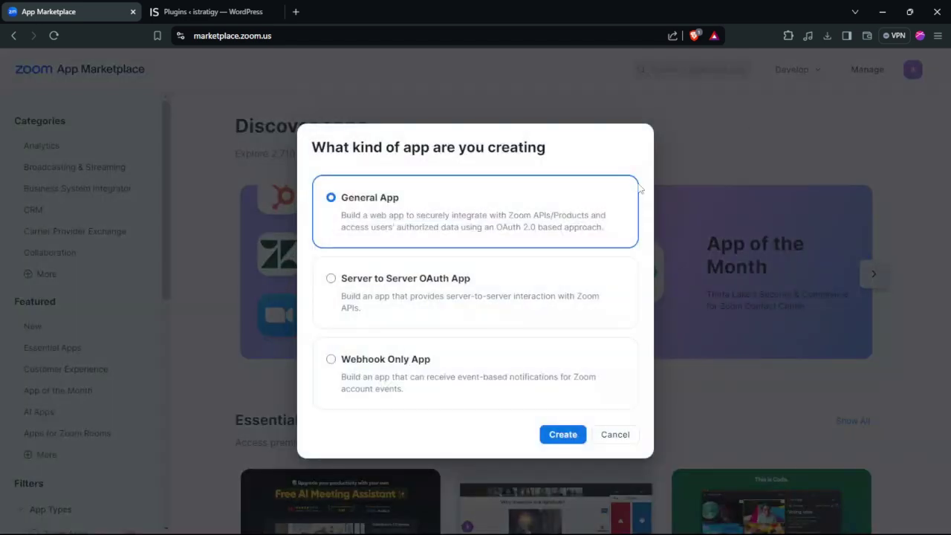
pyautogui.click(389, 283)
pyautogui.click(563, 435)
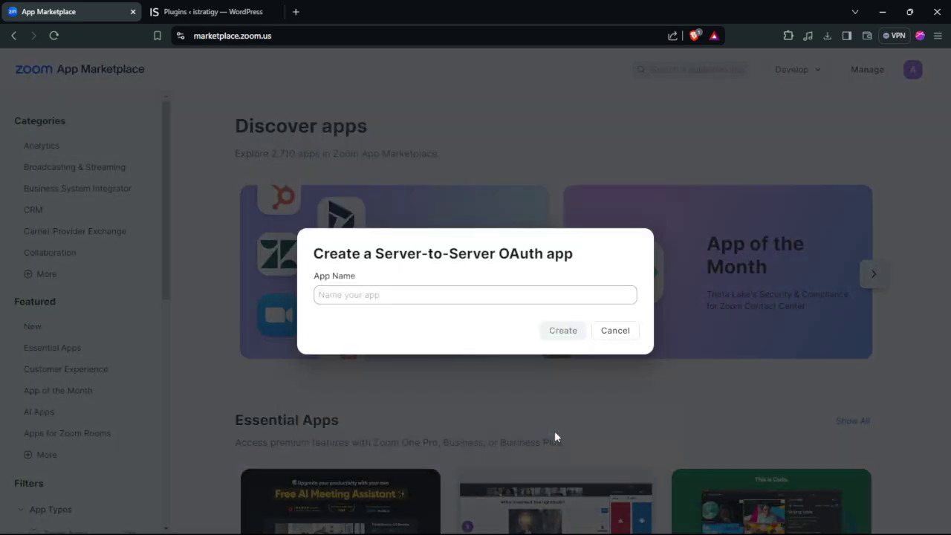
# Name the app INFLUNEX and create it
pyautogui.click(365, 303)
pyautogui.write('INFLUNEX')
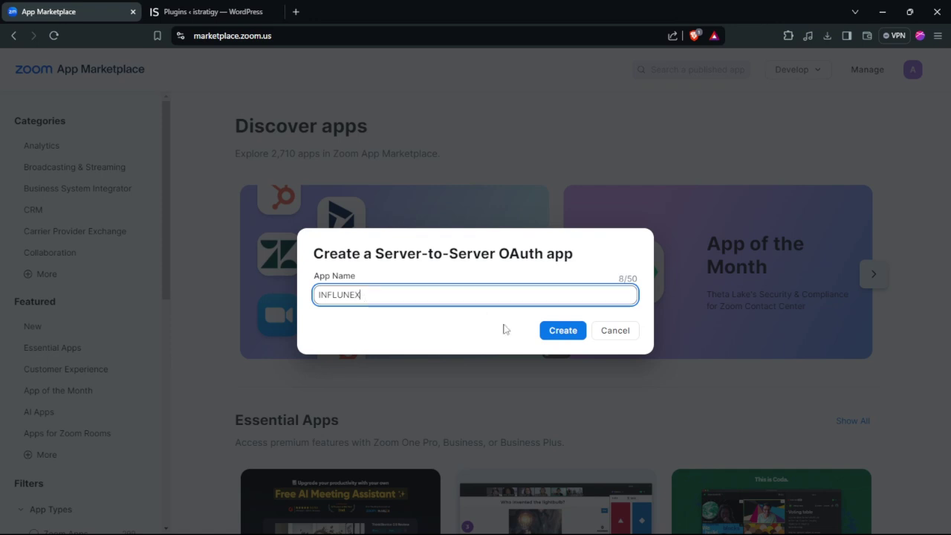
pyautogui.click(553, 332)
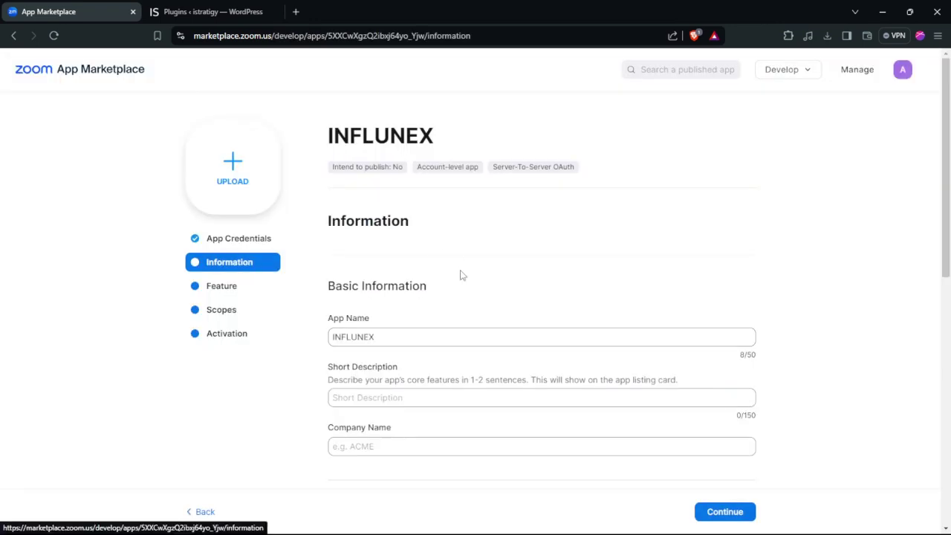
# Add the five account-viewing scopes to INFLUNEX and activate the app on the account
pyautogui.moveTo(949, 138); pyautogui.dragTo(948, 141)
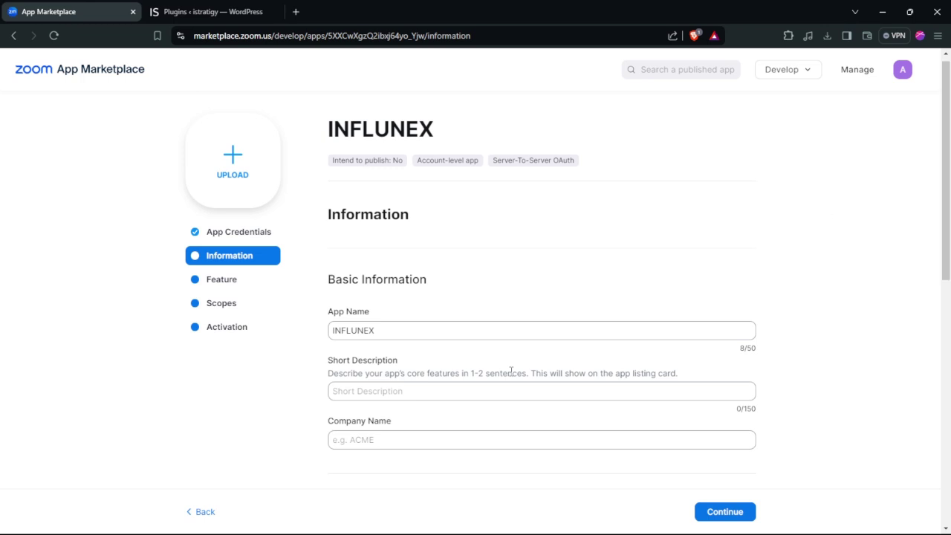
pyautogui.click(219, 304)
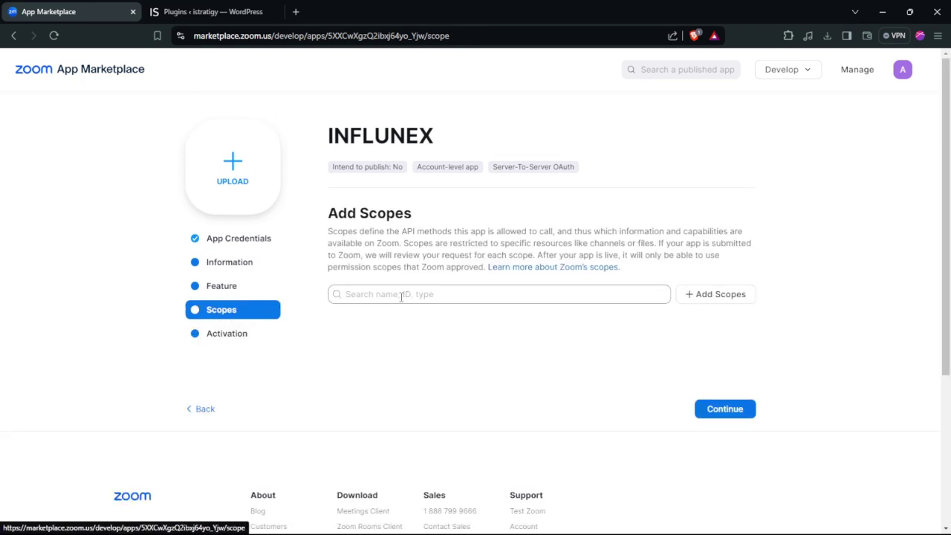
pyautogui.click(713, 295)
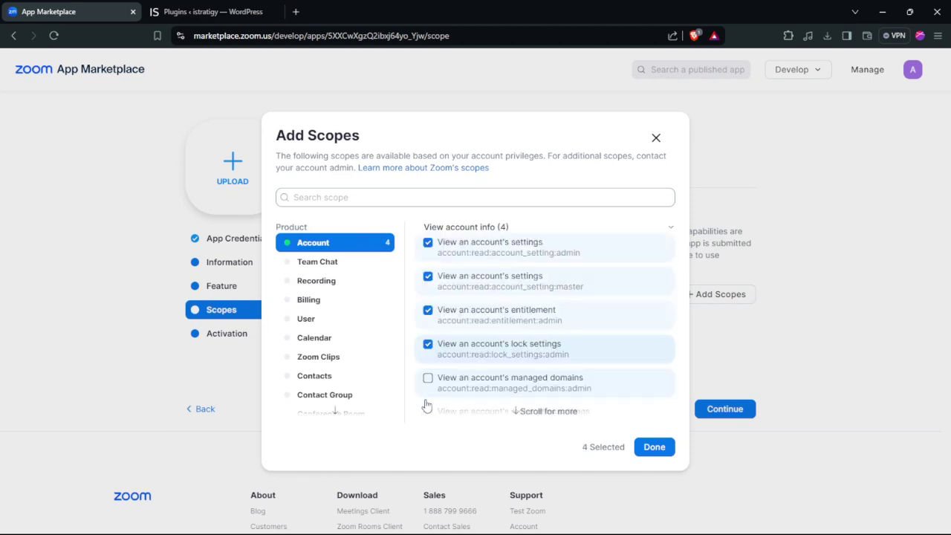
pyautogui.click(569, 383)
pyautogui.click(653, 448)
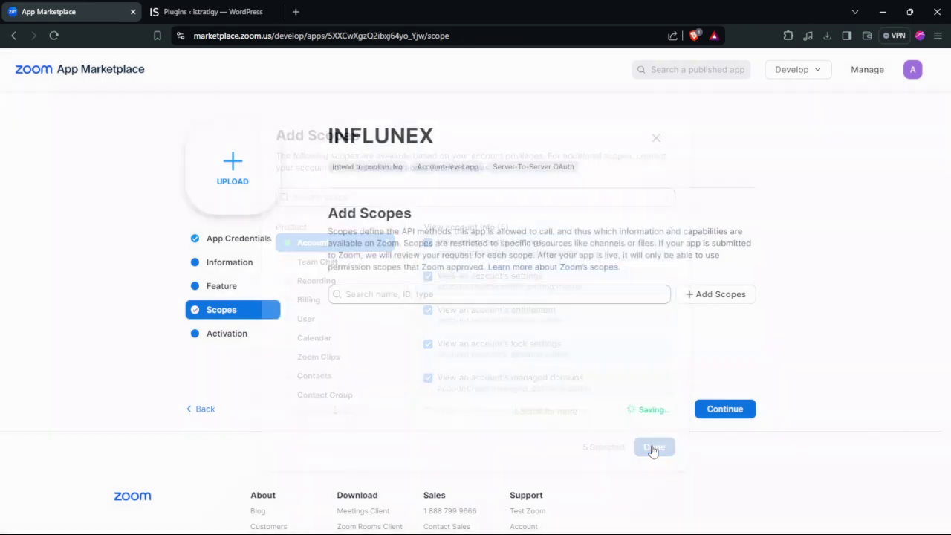
pyautogui.click(231, 342)
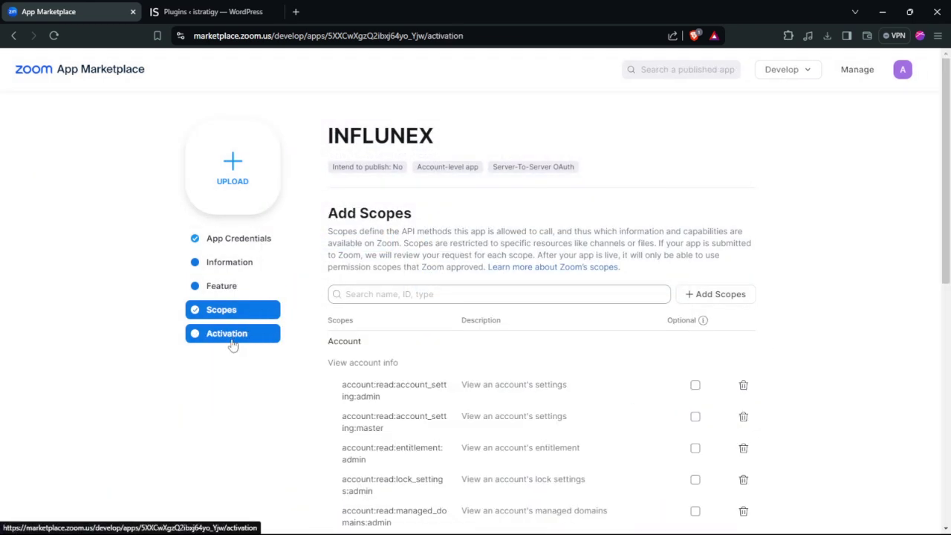
pyautogui.click(523, 341)
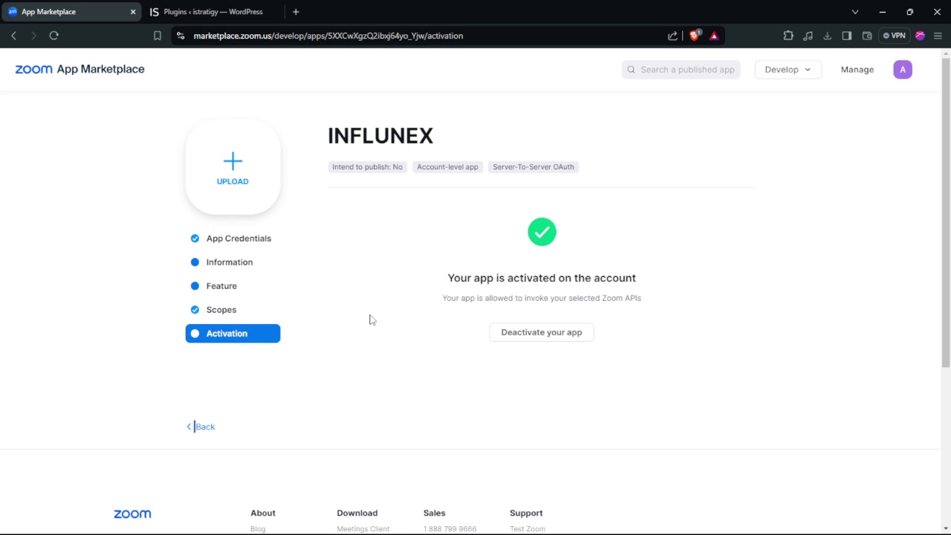
# Show INFLUNEX's App Credentials and open the Zoom plugin's settings in WordPress
pyautogui.click(233, 249)
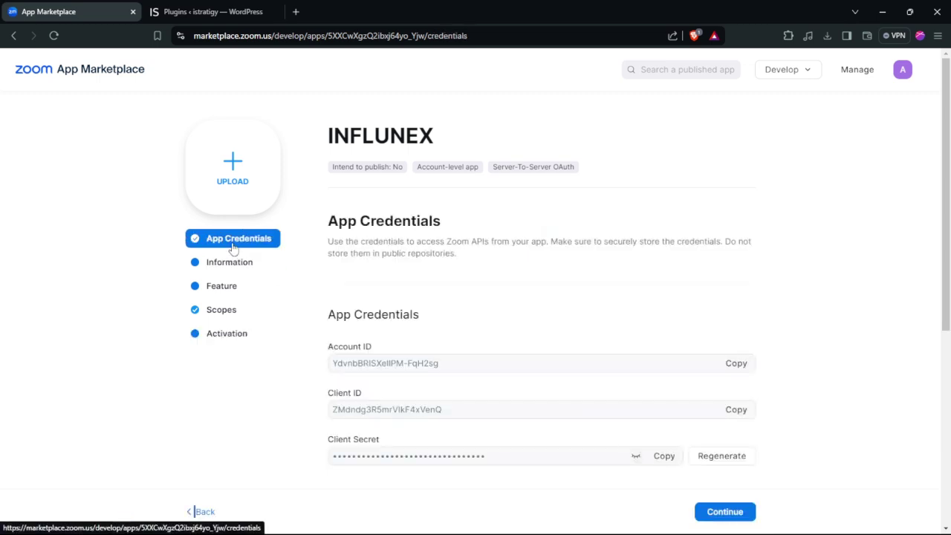
pyautogui.scroll(-1, 907, 138)
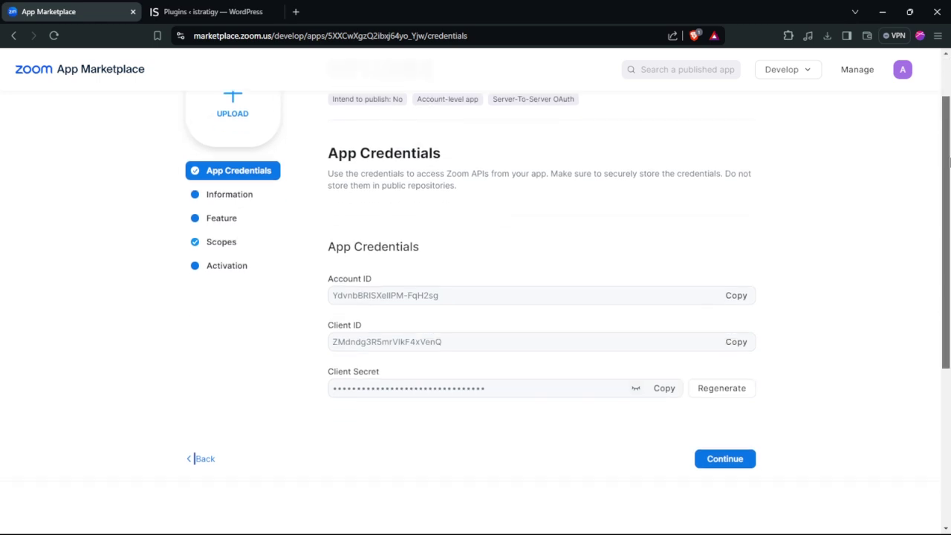
pyautogui.click(216, 11)
pyautogui.scroll(-3, 499, 264)
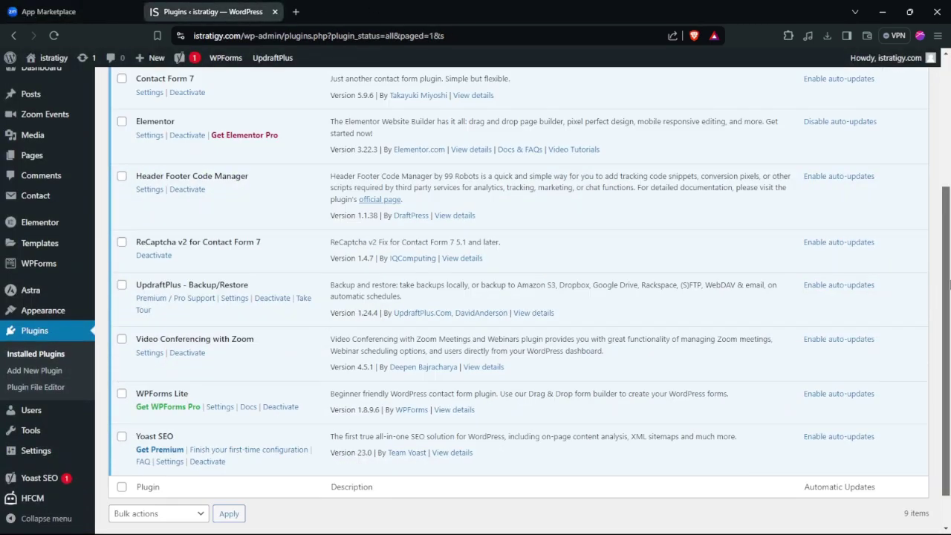
pyautogui.scroll(2, 499, 264)
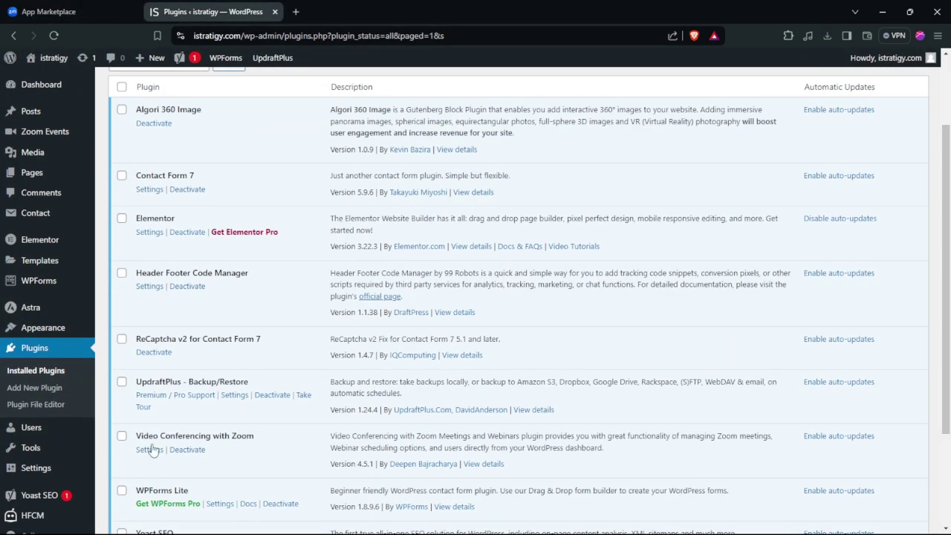
pyautogui.click(151, 450)
# Copy the Zoom Account ID into the plugin's Oauth Account ID field
pyautogui.hotkey('ctrl', 'shift', 'Tab')
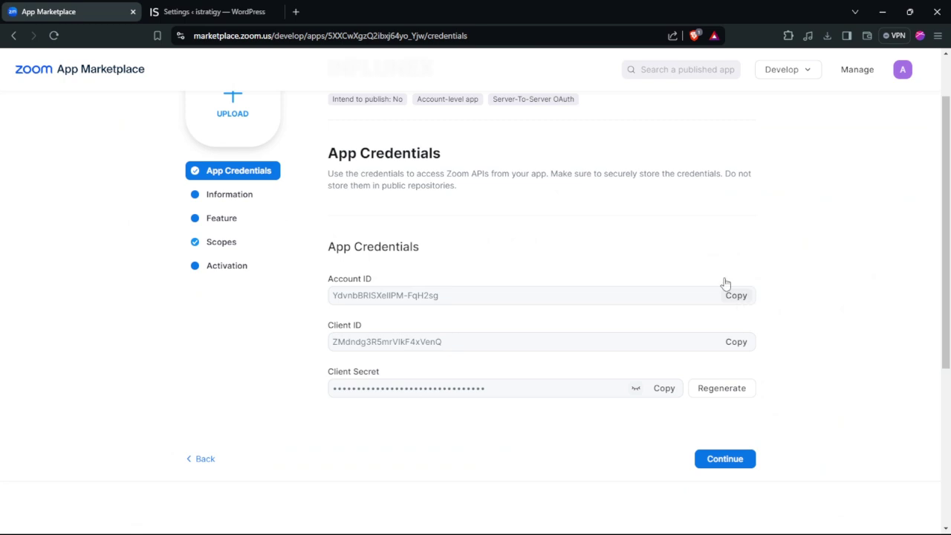
pyautogui.click(736, 296)
pyautogui.click(215, 11)
pyautogui.click(307, 252)
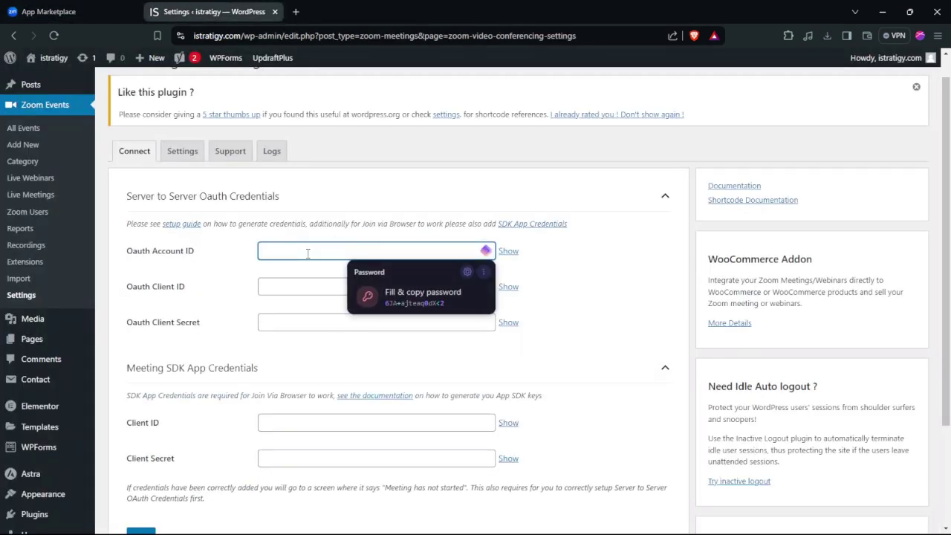
pyautogui.hotkey('ctrl', 'v')
# Copy the Zoom Client ID into the Oauth Client ID field
pyautogui.click(74, 11)
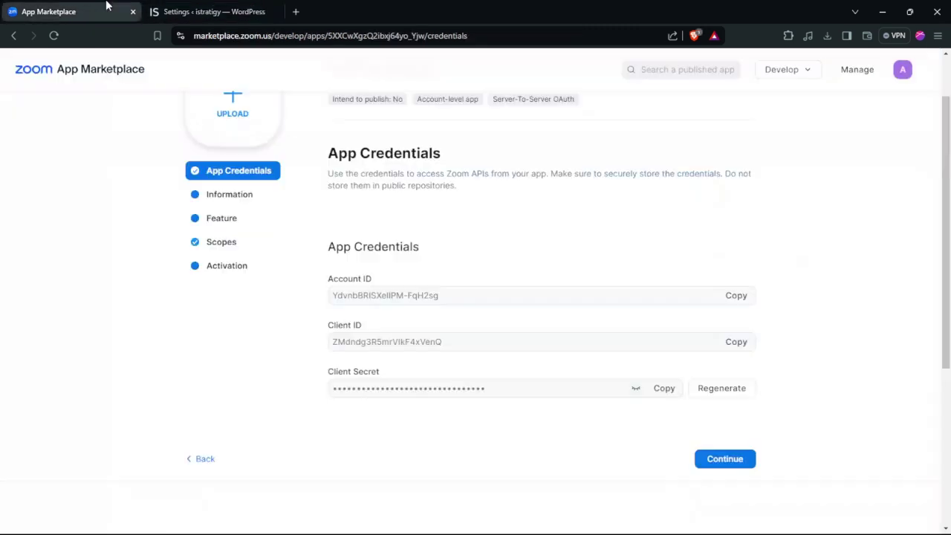
pyautogui.click(738, 342)
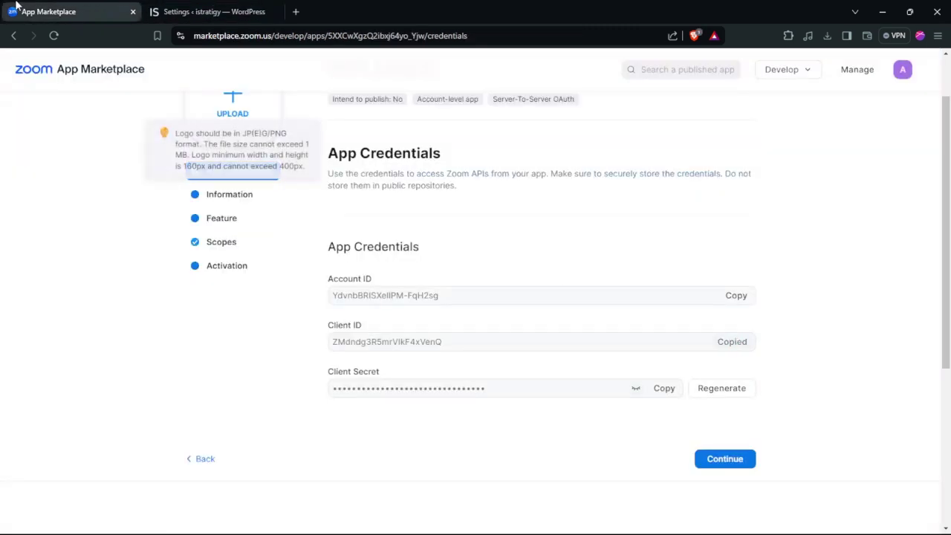
pyautogui.click(200, 11)
pyautogui.click(345, 286)
pyautogui.hotkey('ctrl', 'v')
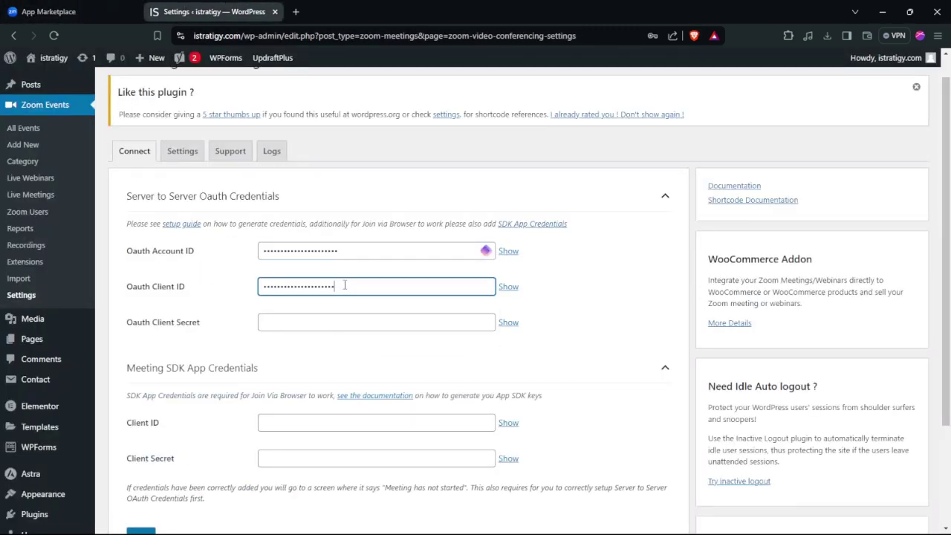
# Copy the Zoom Client Secret into the Oauth Client Secret field
pyautogui.click(59, 10)
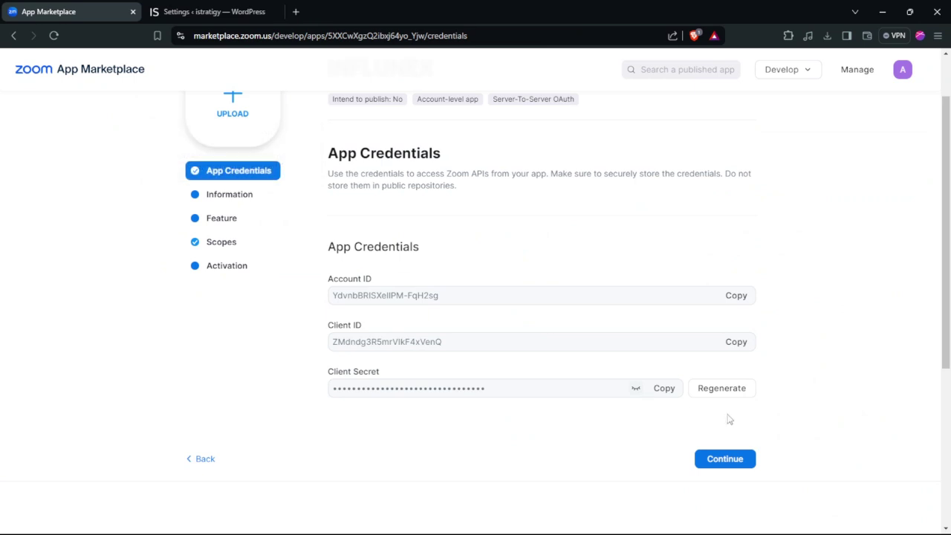
pyautogui.click(668, 387)
pyautogui.click(202, 9)
pyautogui.click(307, 322)
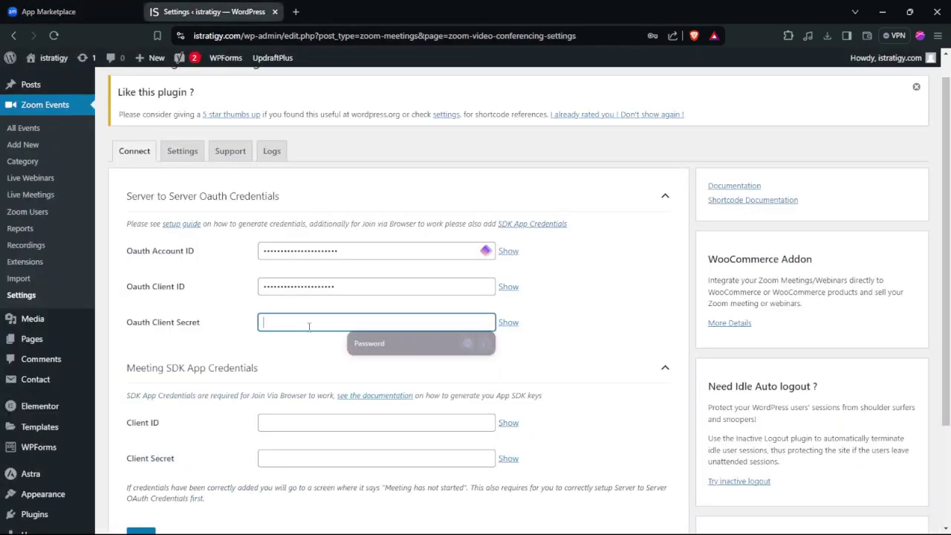
pyautogui.hotkey('ctrl', 'v')
pyautogui.scroll(-3, 815, 357)
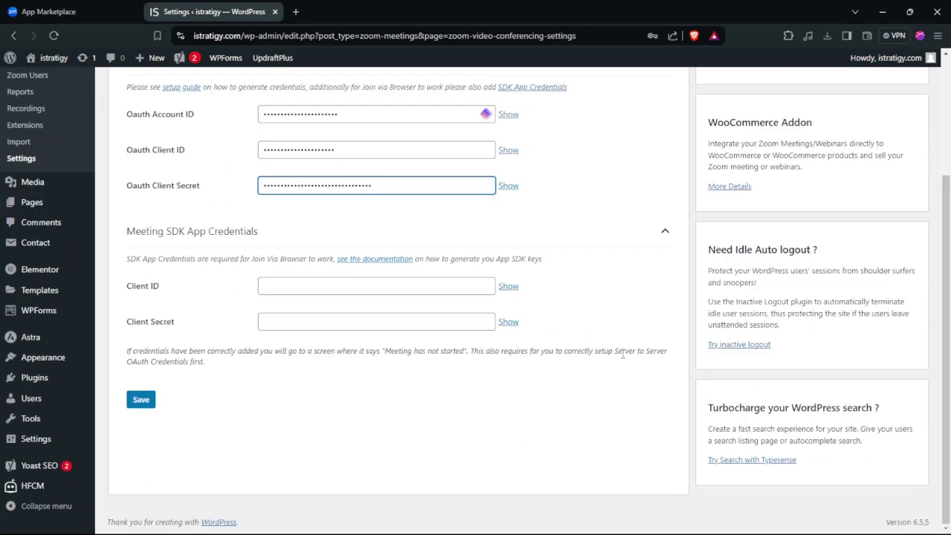
pyautogui.moveTo(779, 62)
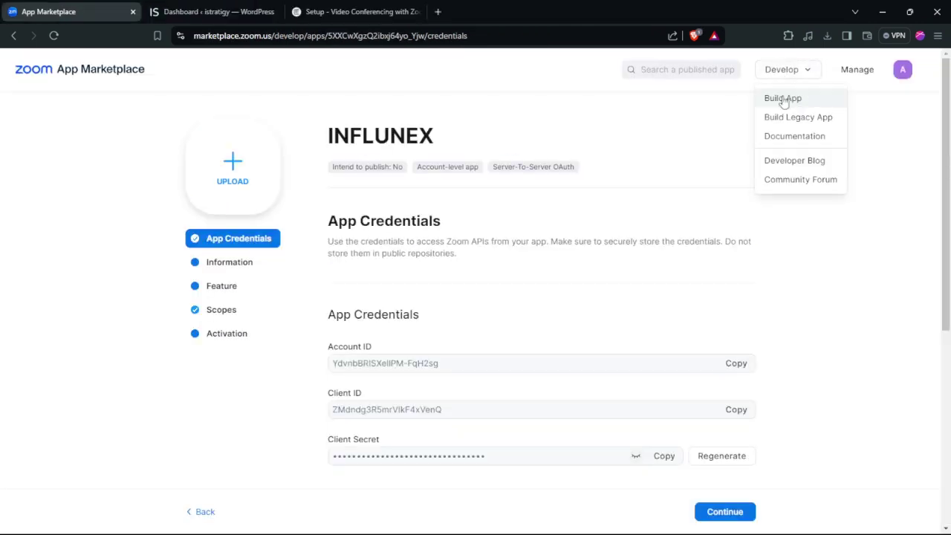
# Create a new General app in the Zoom App Marketplace
pyautogui.click(782, 99)
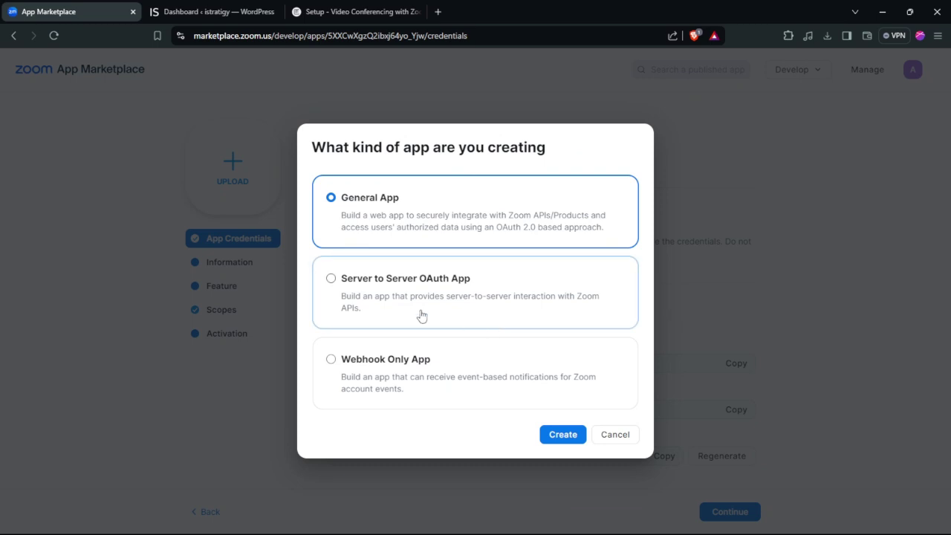
pyautogui.click(562, 433)
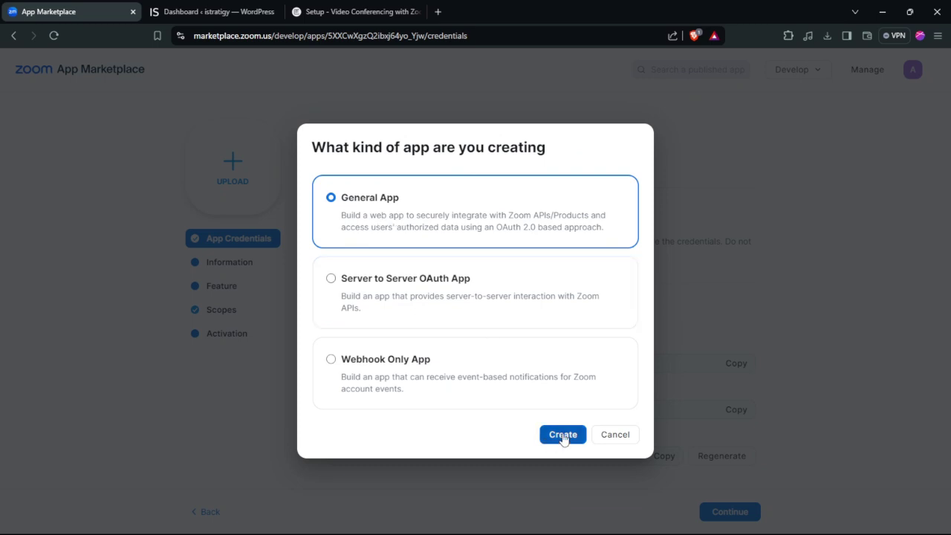
pyautogui.click(357, 11)
pyautogui.click(48, 11)
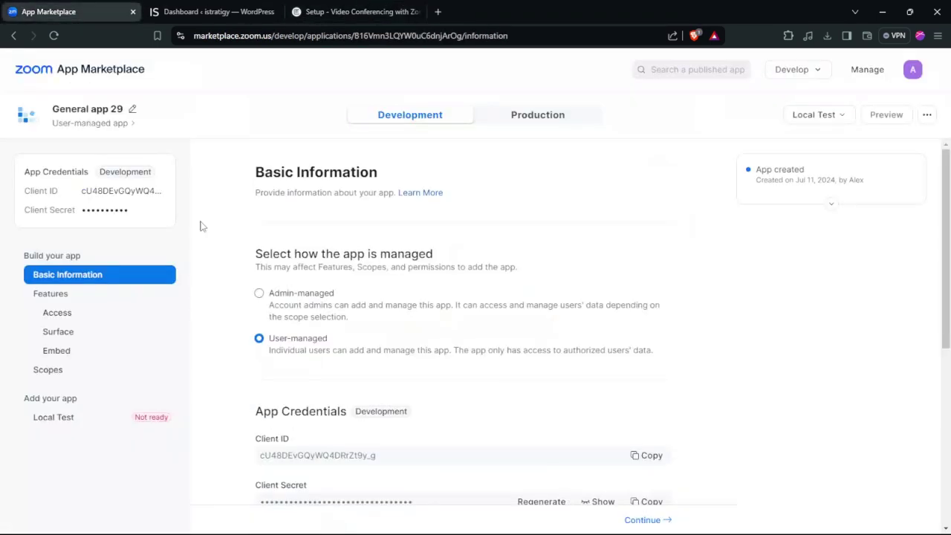
# Switch the General app to Admin-managed and confirm it
pyautogui.click(259, 294)
pyautogui.click(272, 446)
pyautogui.scroll(-5, 947, 386)
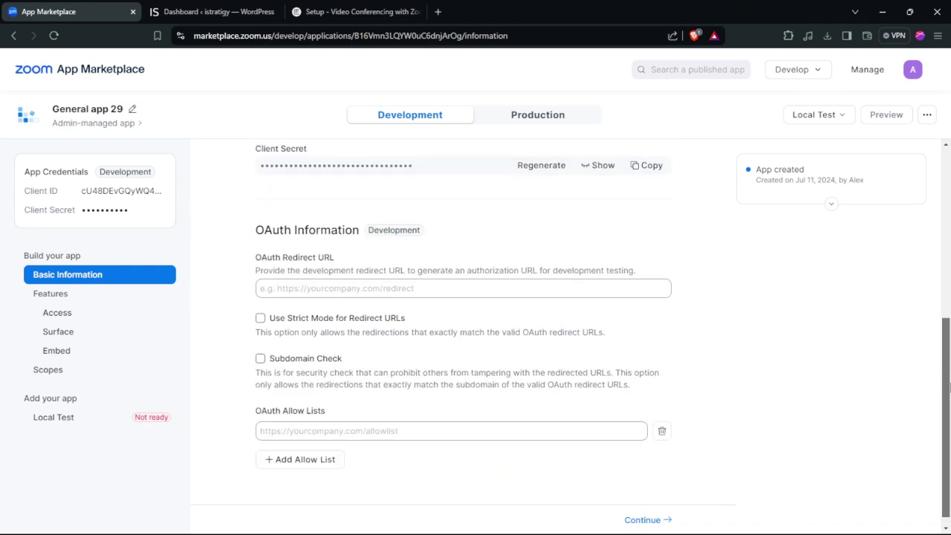
pyautogui.scroll(4, 948, 386)
pyautogui.scroll(-4, 948, 386)
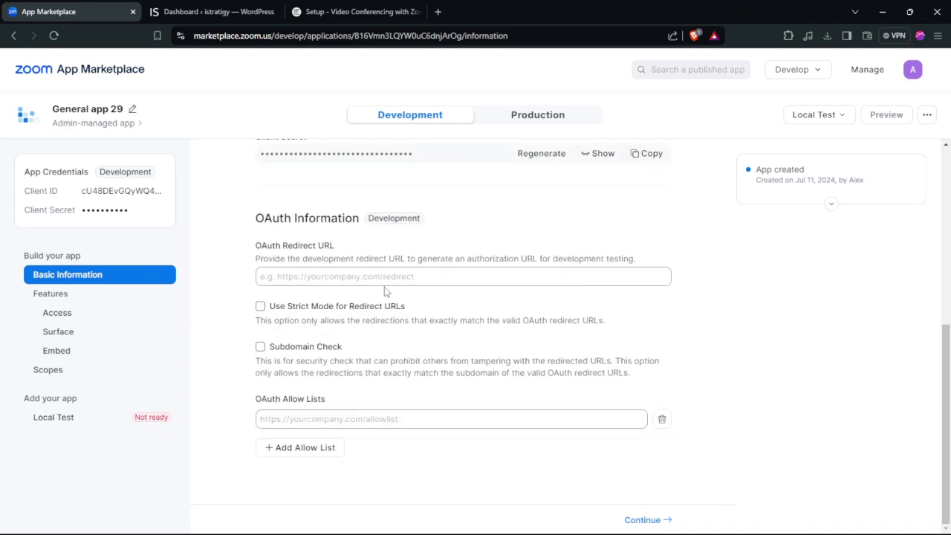
pyautogui.click(351, 277)
pyautogui.click(359, 304)
pyautogui.click(321, 419)
pyautogui.hotkey('ctrl', 'v')
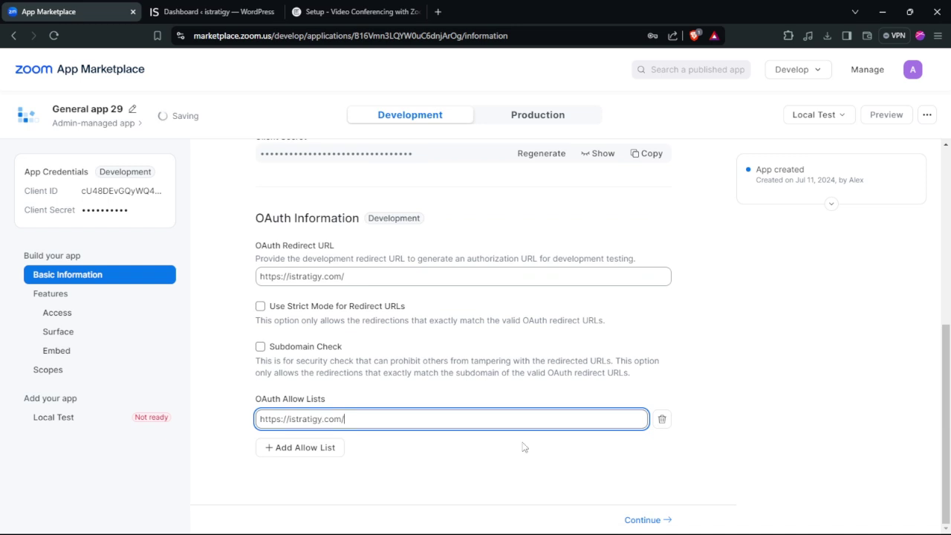
pyautogui.tripleClick(374, 418)
pyautogui.scroll(5, 948, 194)
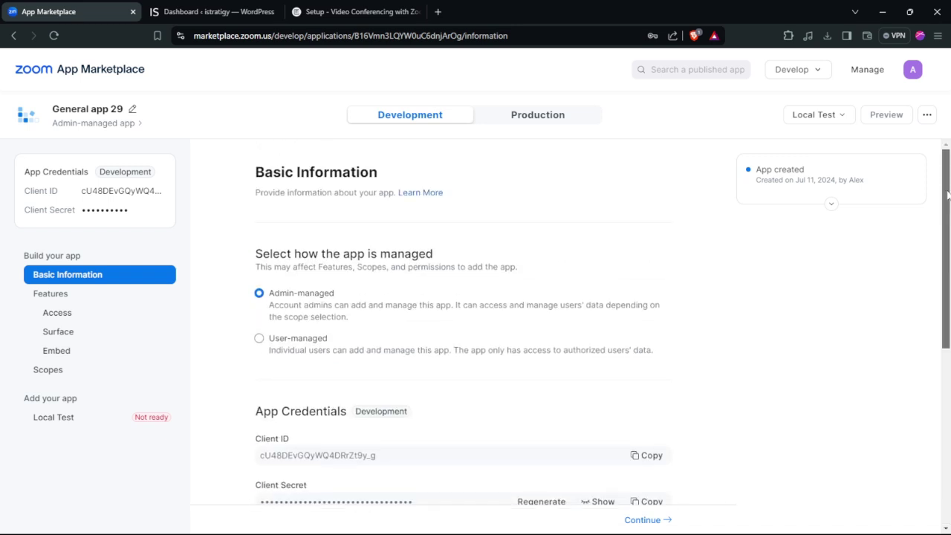
pyautogui.scroll(-5, 948, 195)
# Pass Access and Surface, then enable Meeting SDK with Use Device OAuth under Embed
pyautogui.click(644, 521)
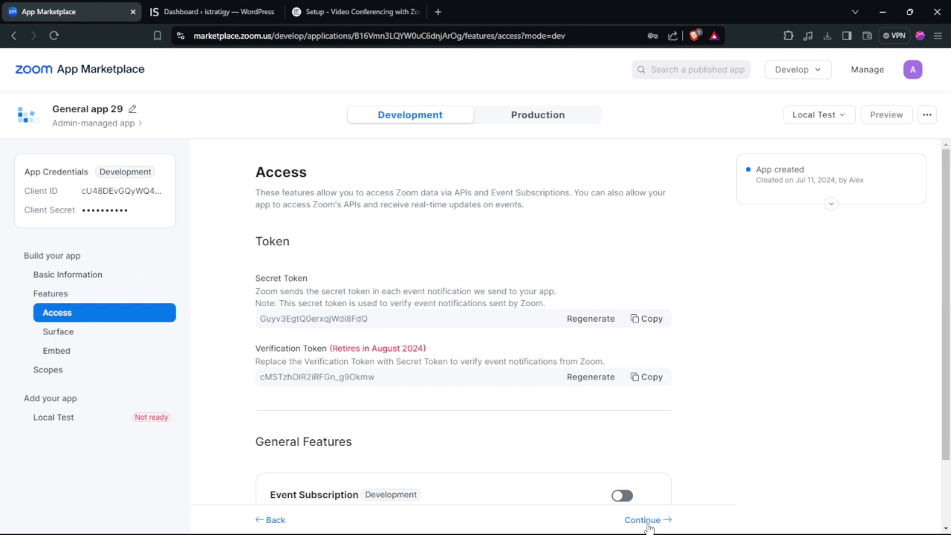
pyautogui.click(643, 520)
pyautogui.click(643, 520)
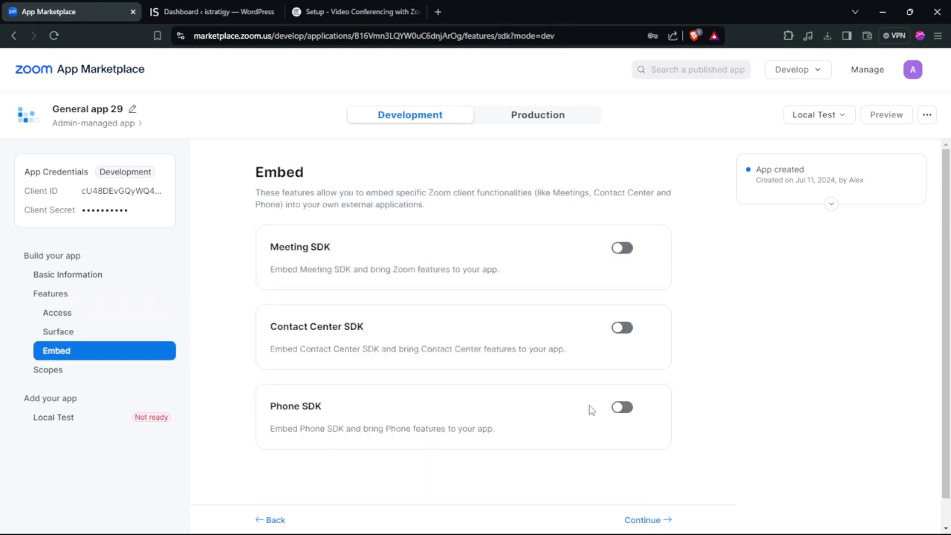
pyautogui.click(623, 248)
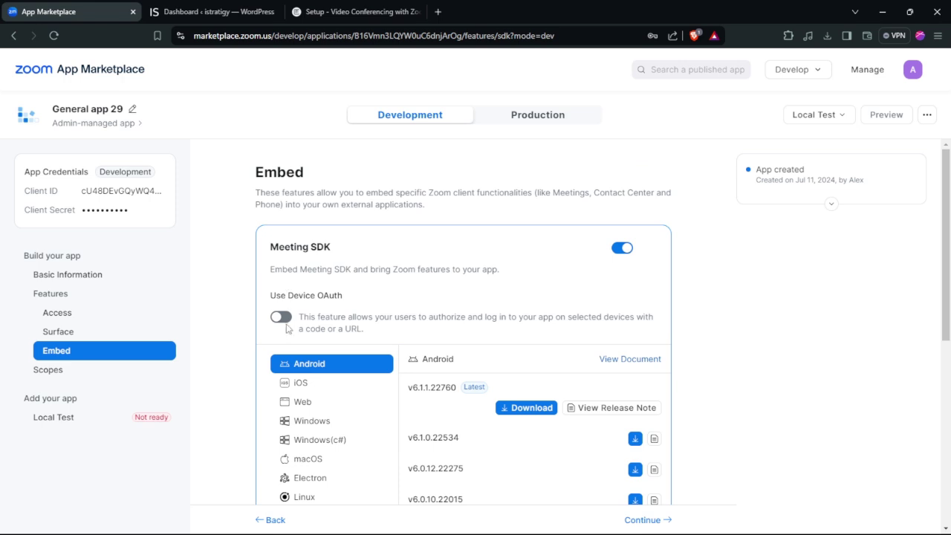
pyautogui.moveTo(946, 236); pyautogui.dragTo(949, 427)
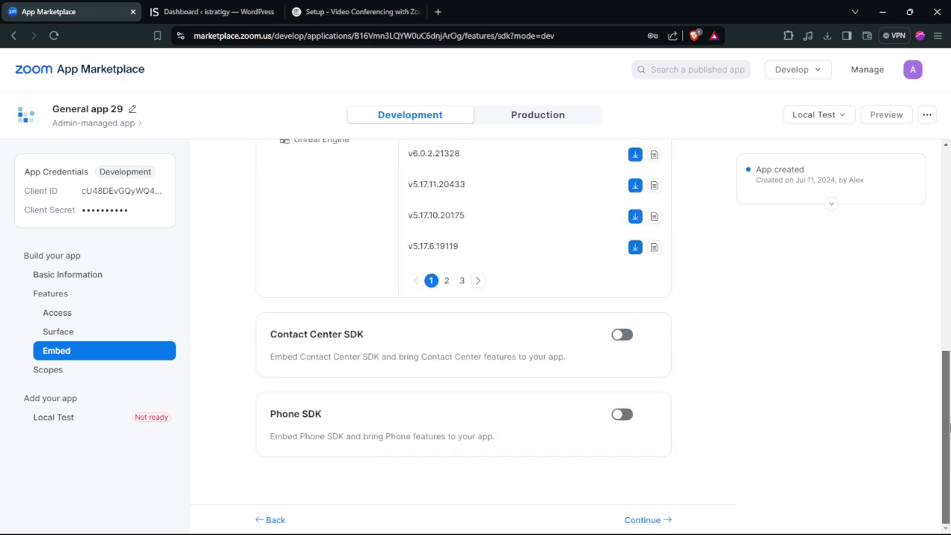
pyautogui.scroll(10, 739, 454)
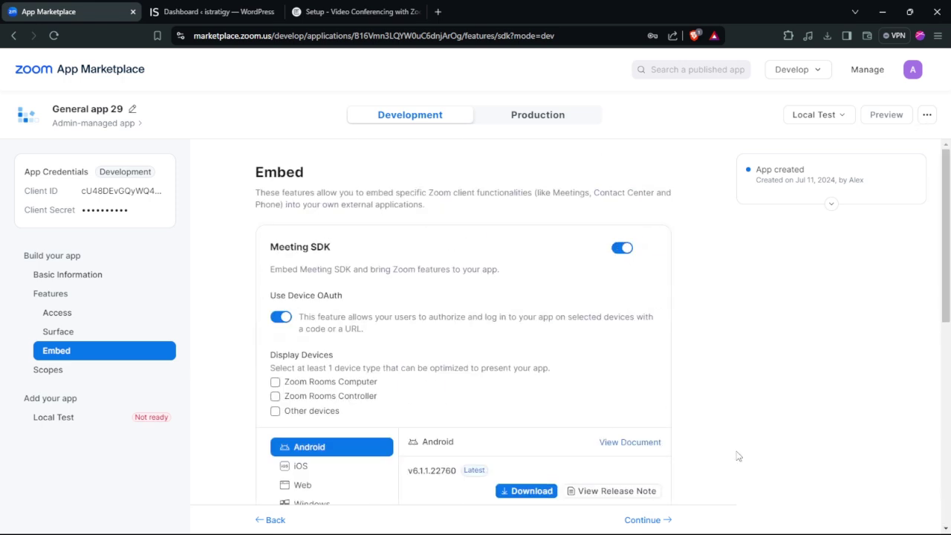
pyautogui.click(651, 521)
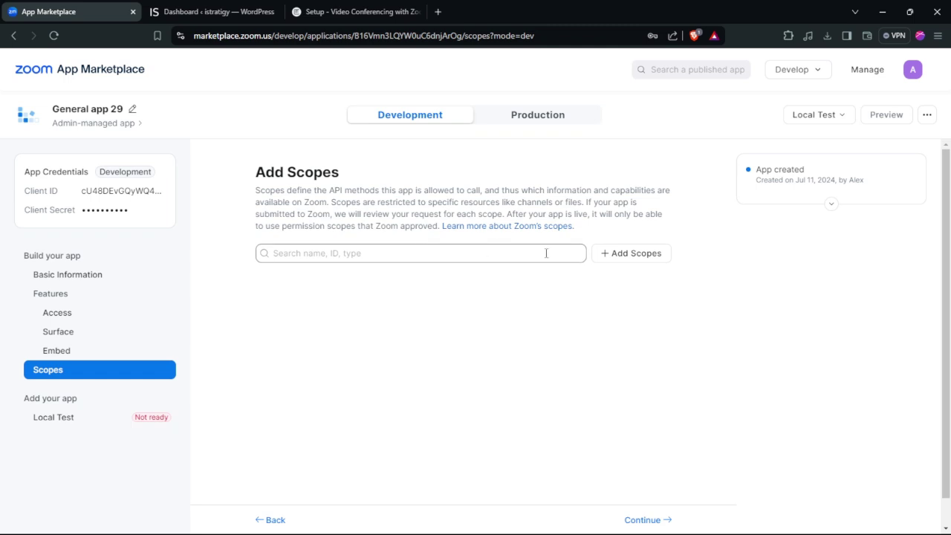
# Add the User scope 'View a user's Zoom Access Key', then copy the Client ID from Local Test
pyautogui.click(630, 253)
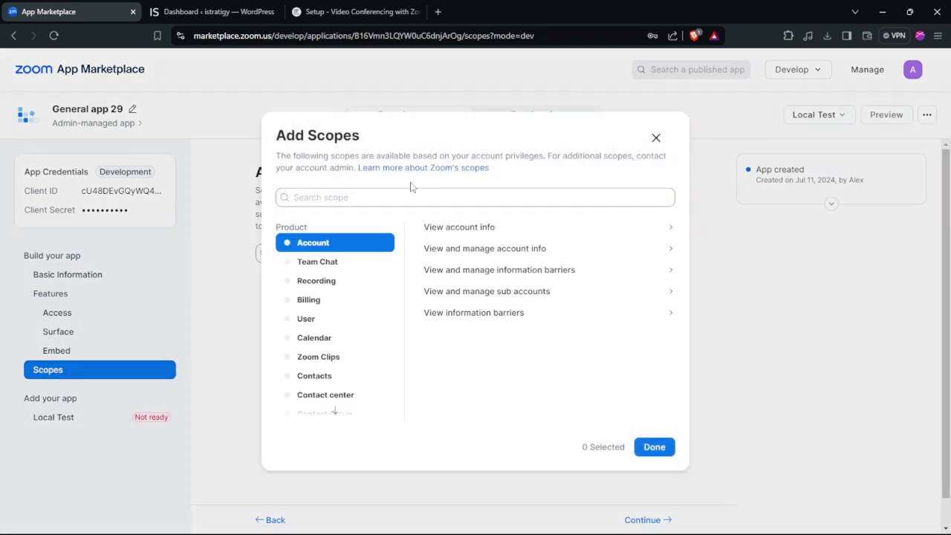
pyautogui.click(315, 321)
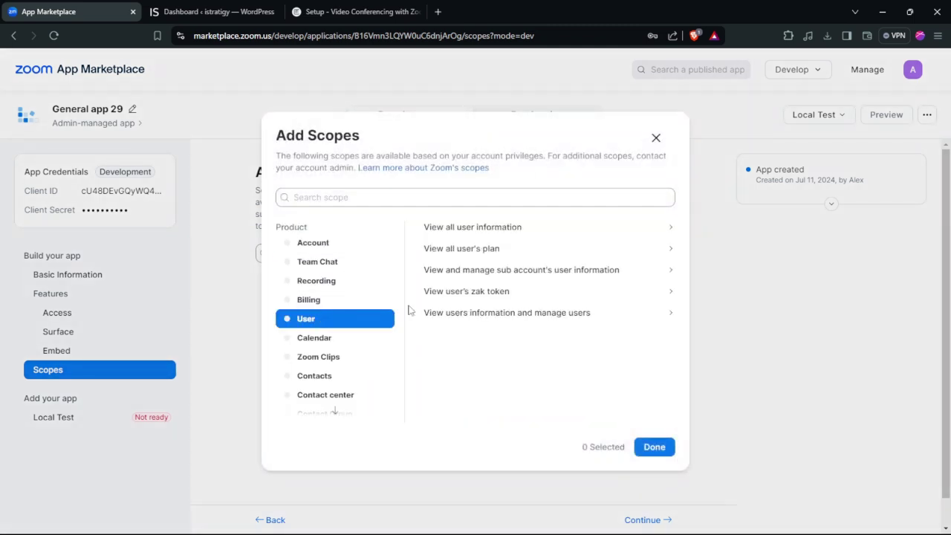
pyautogui.click(455, 291)
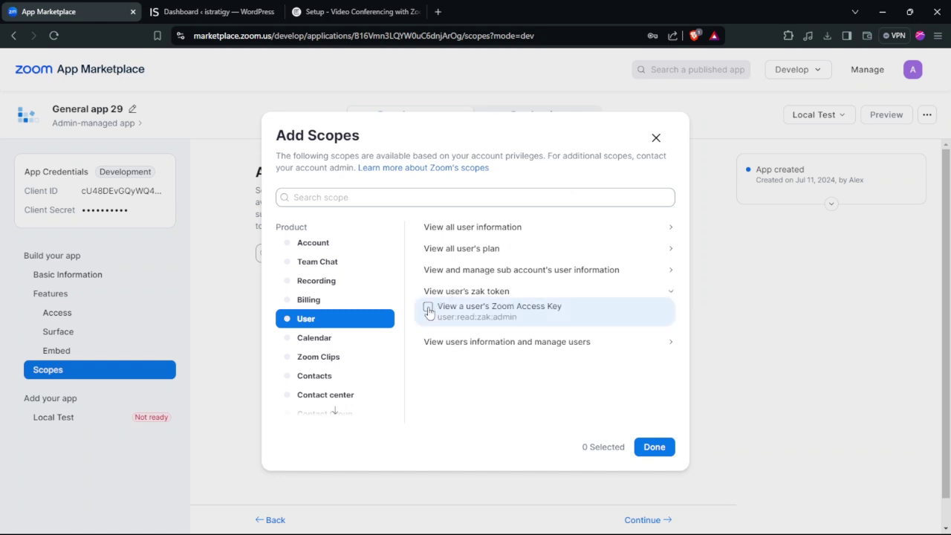
pyautogui.click(428, 308)
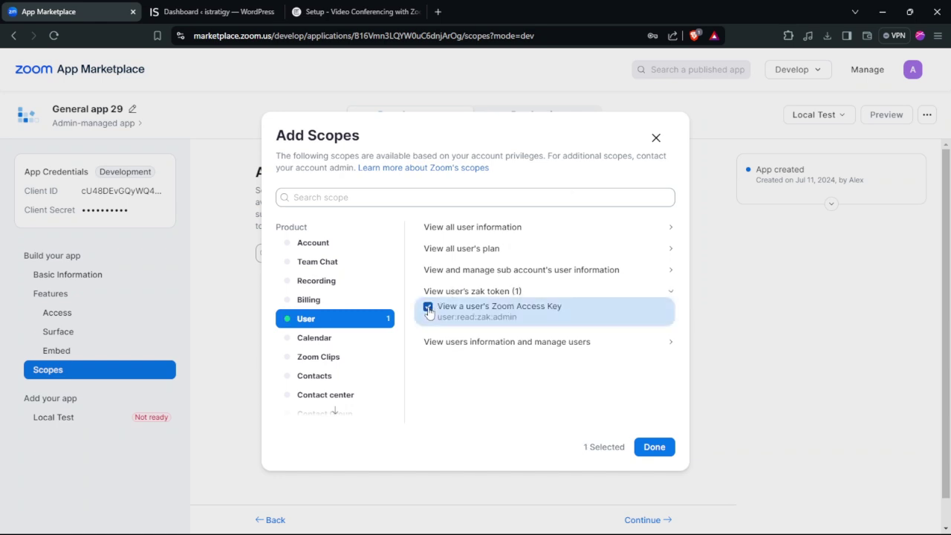
pyautogui.click(652, 448)
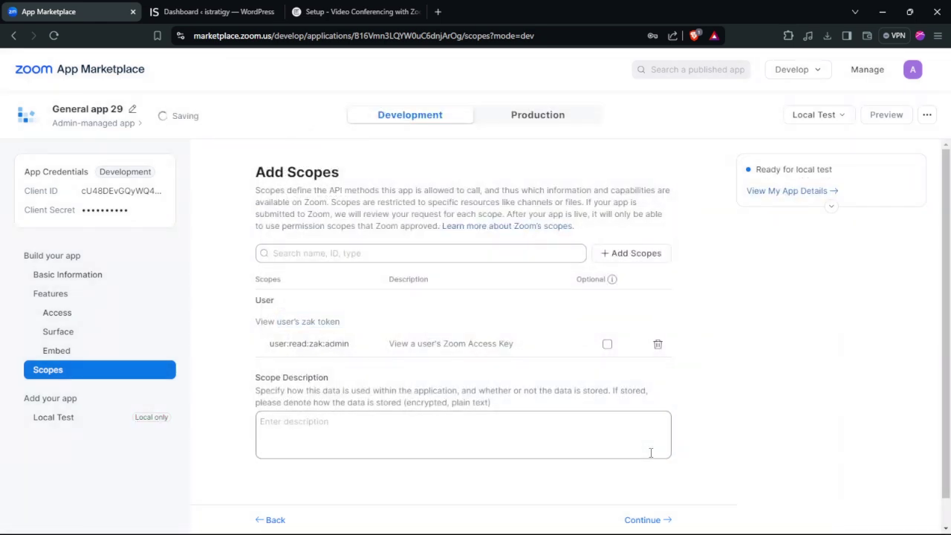
pyautogui.click(641, 520)
pyautogui.click(156, 191)
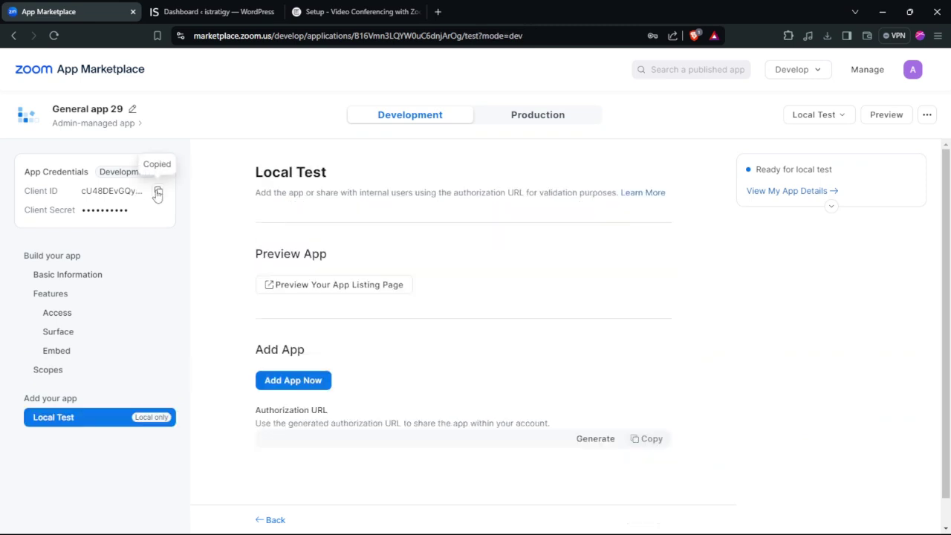
# Paste the Client ID into the Meeting SDK Client ID field in Zoom Events settings
pyautogui.click(199, 9)
pyautogui.moveTo(40, 182)
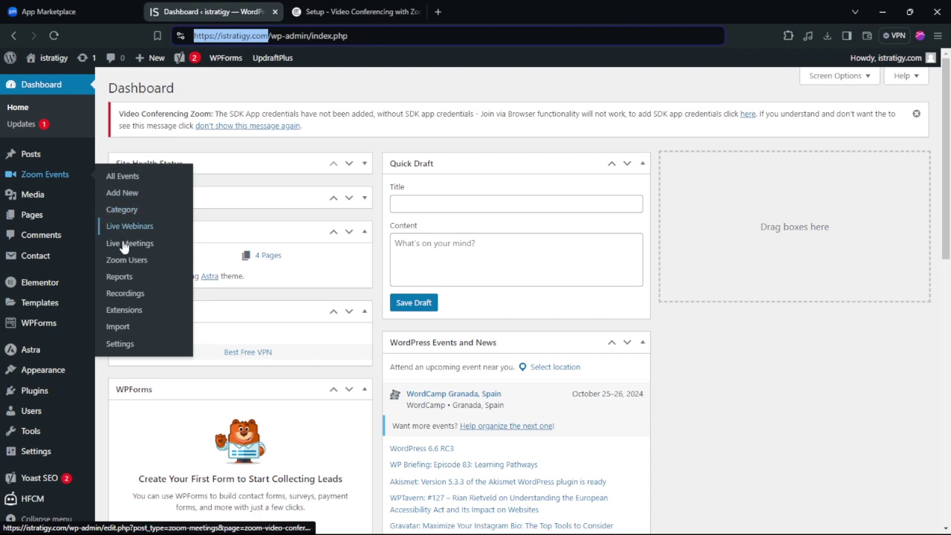
pyautogui.click(119, 343)
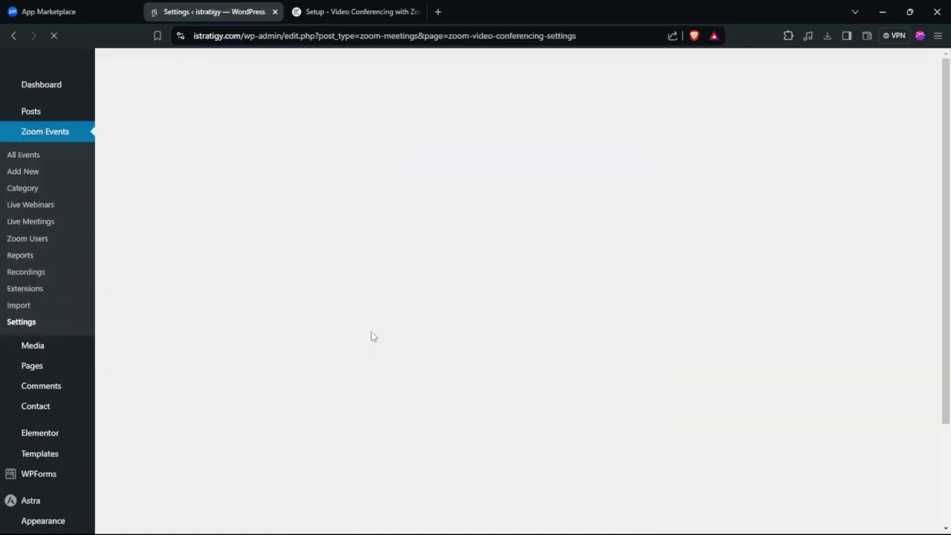
pyautogui.scroll(-2, 332, 312)
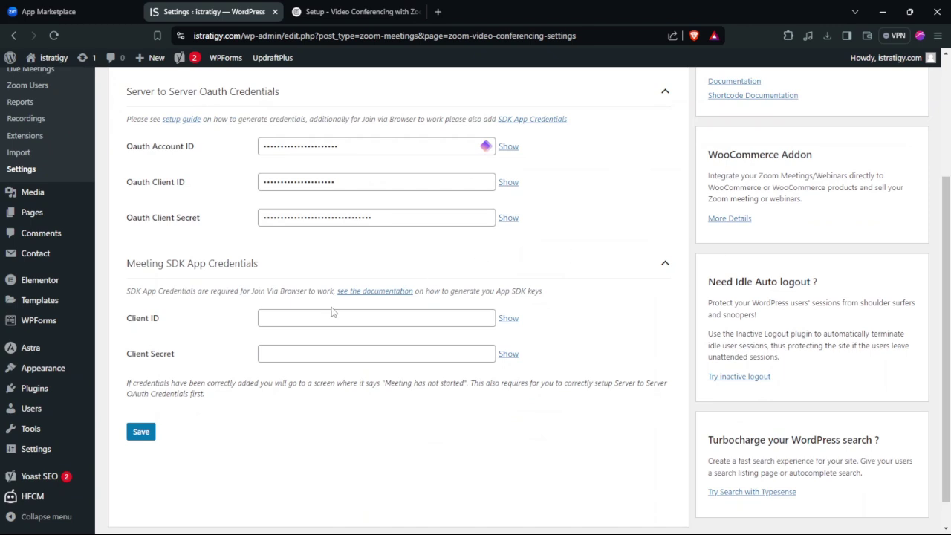
pyautogui.click(308, 311)
pyautogui.hotkey('ctrl', 'v')
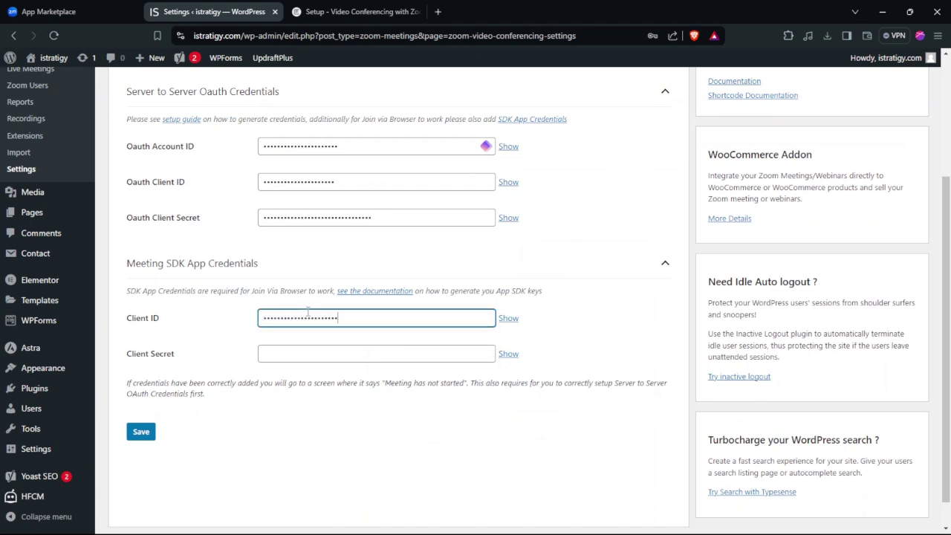
# Copy the app's Client Secret into the Meeting SDK Client Secret field and save
pyautogui.click(49, 11)
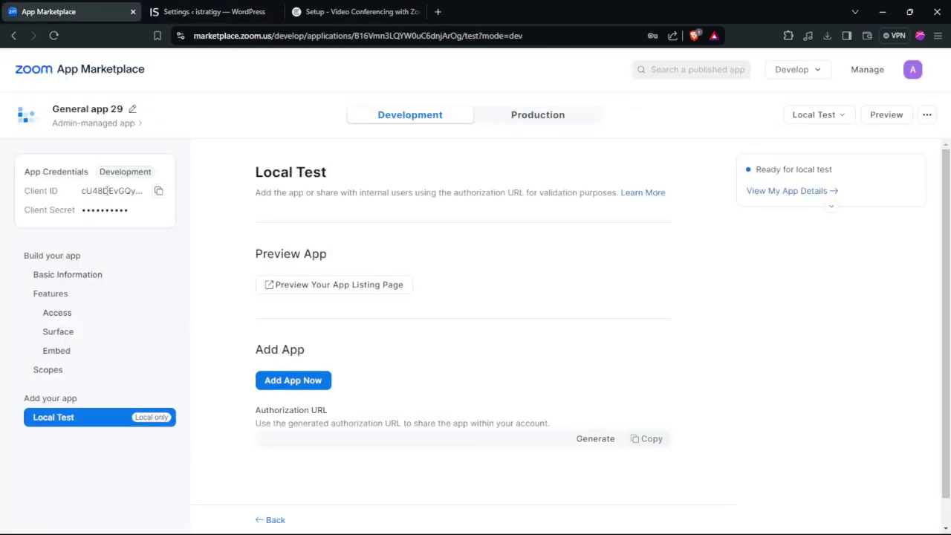
pyautogui.moveTo(115, 210)
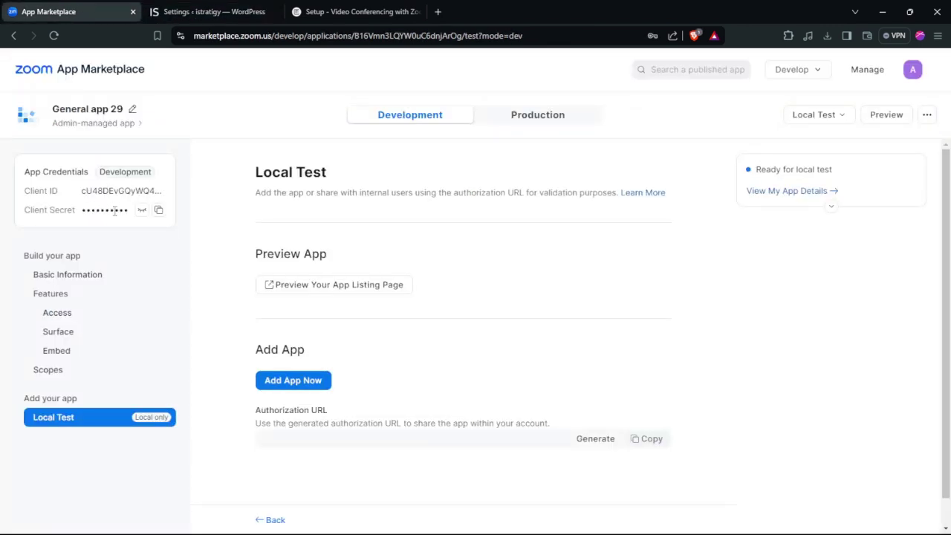
pyautogui.click(158, 212)
pyautogui.click(211, 11)
pyautogui.click(291, 355)
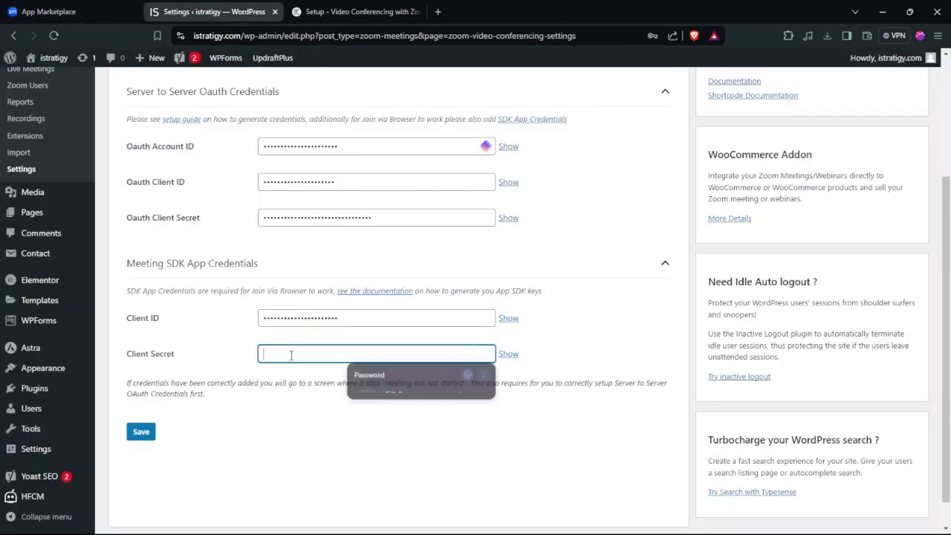
pyautogui.hotkey('ctrl', 'v')
pyautogui.click(140, 432)
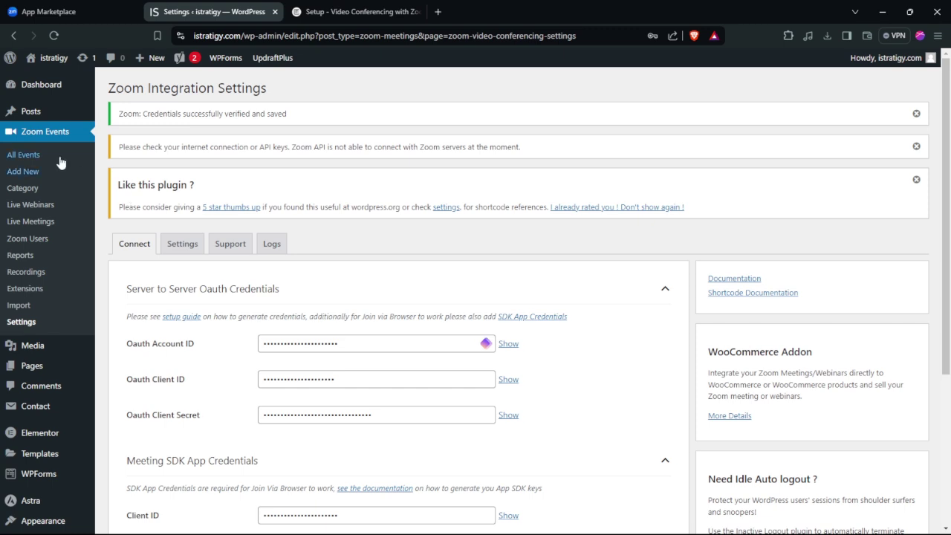
# Create a new Zoom event titled INFLUNEX TEST with TEST as its body text
pyautogui.click(23, 171)
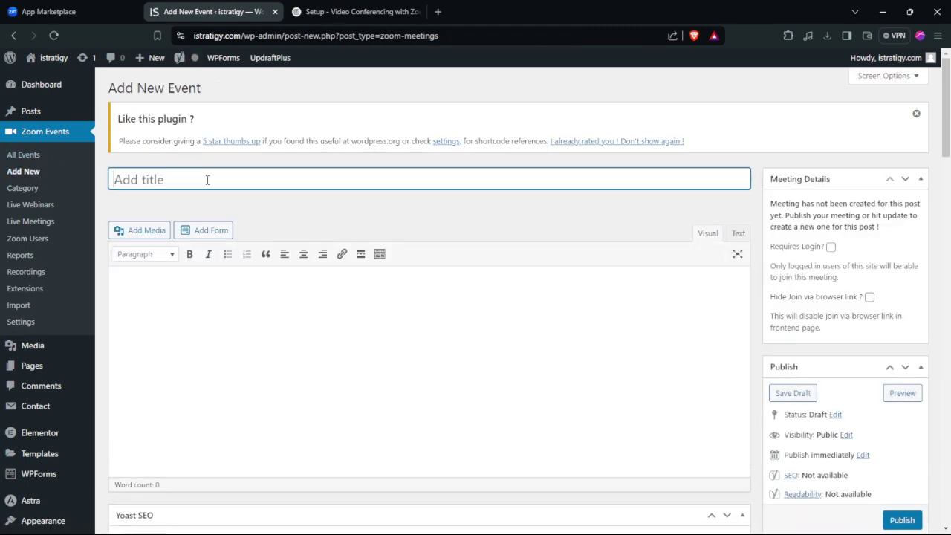
pyautogui.write('INFLUNEX TEST')
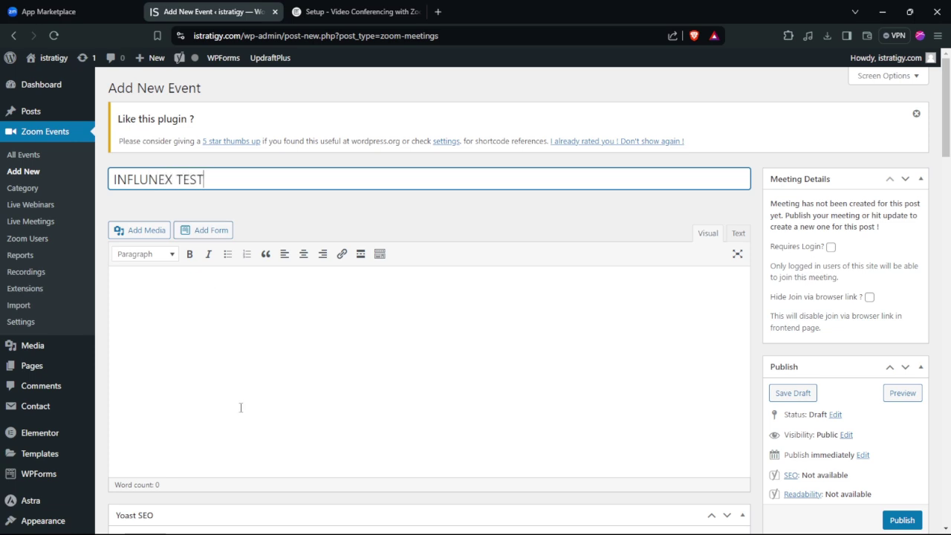
pyautogui.click(240, 311)
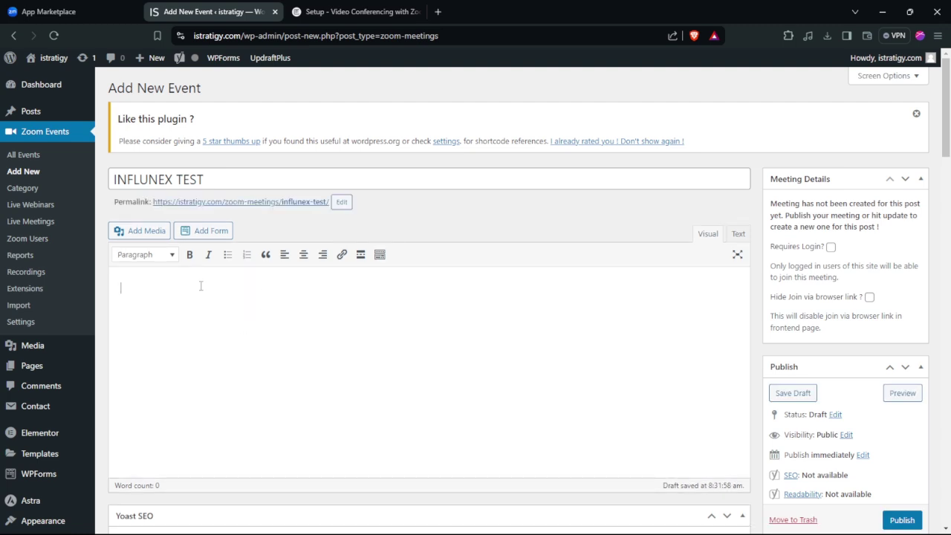
pyautogui.scroll(-2, 824, 193)
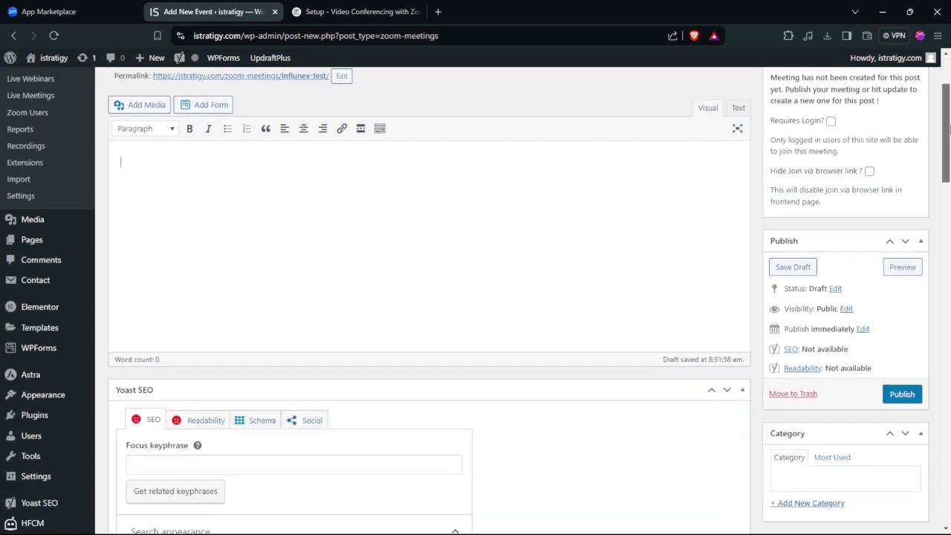
pyautogui.scroll(2, 323, 146)
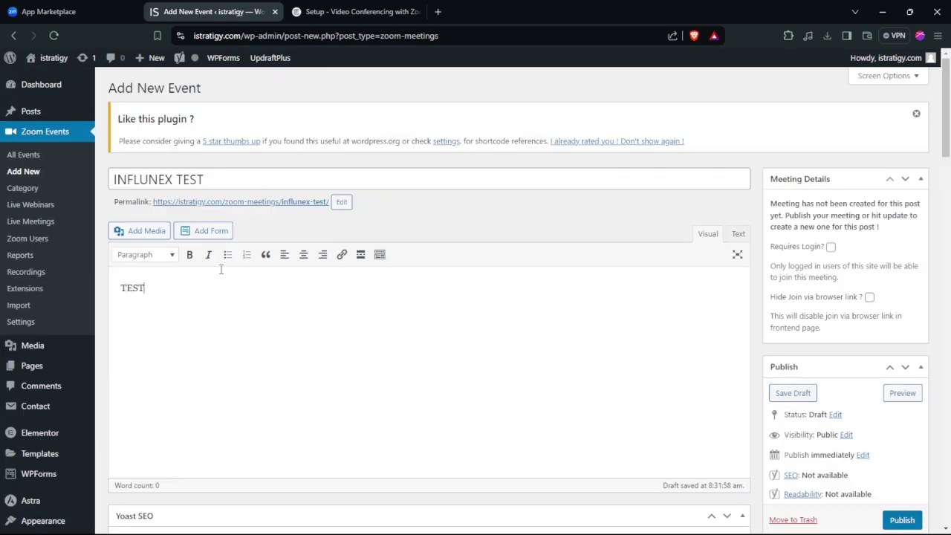
pyautogui.moveTo(946, 97)
pyautogui.mouseDown()
pyautogui.moveTo(947, 260)
pyautogui.moveTo(946, 96)
pyautogui.mouseUp()
# Publish INFLUNEX TEST and keep its Zoom Details meeting type as Meeting
pyautogui.click(901, 520)
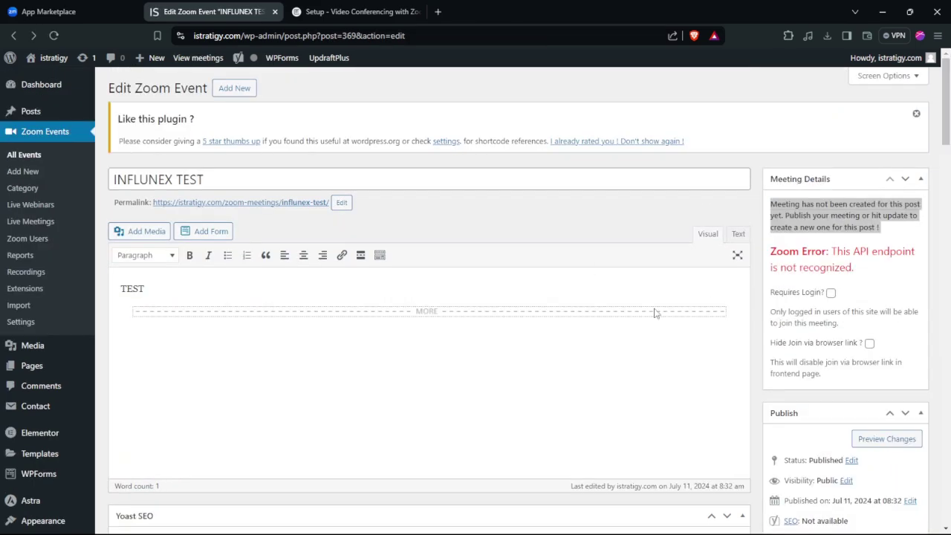
pyautogui.moveTo(947, 104); pyautogui.dragTo(949, 411)
pyautogui.click(271, 181)
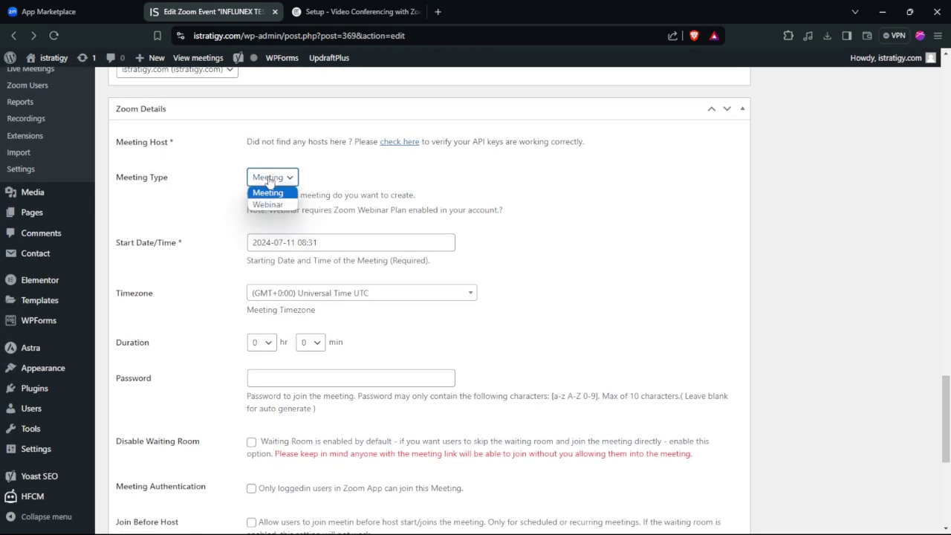
pyautogui.click(262, 193)
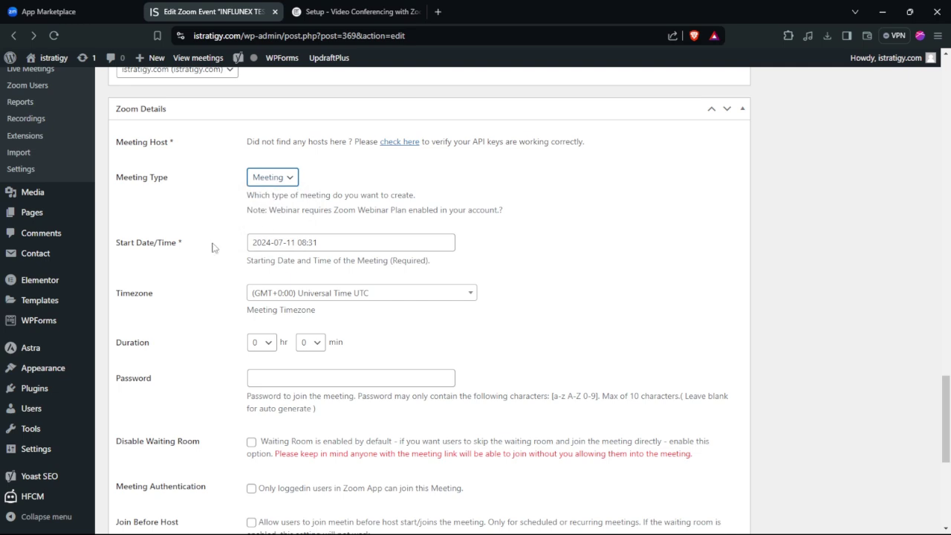